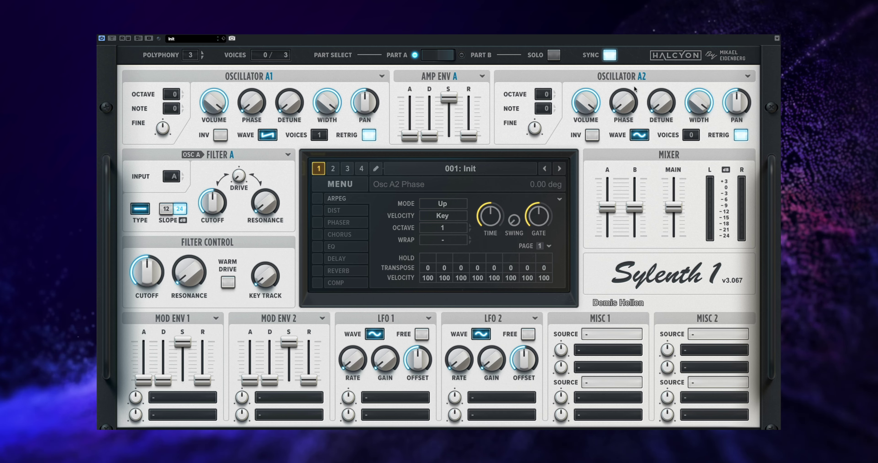
Set Oscillator A1 to 8 voices and turn off its retrigger
drag(586, 102, 563, 319)
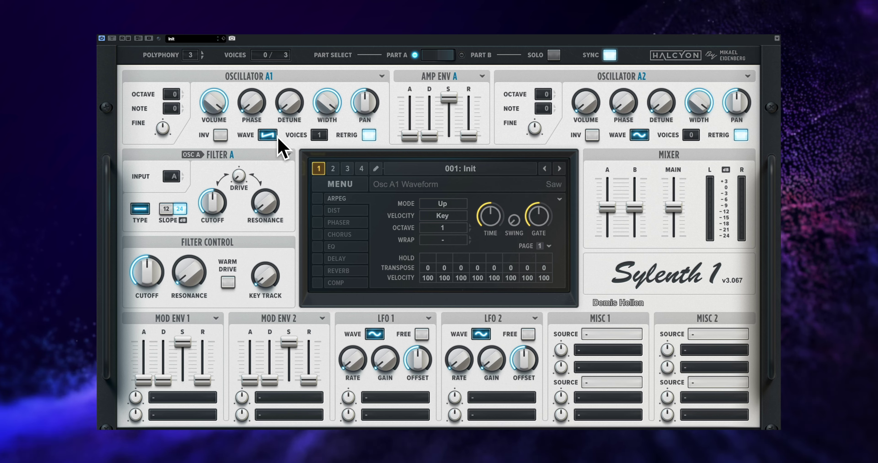
drag(319, 135, 319, 116)
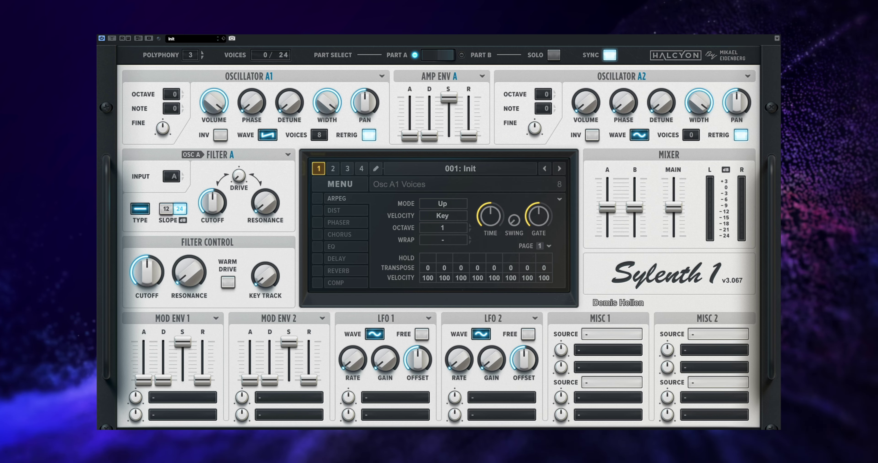
click(369, 135)
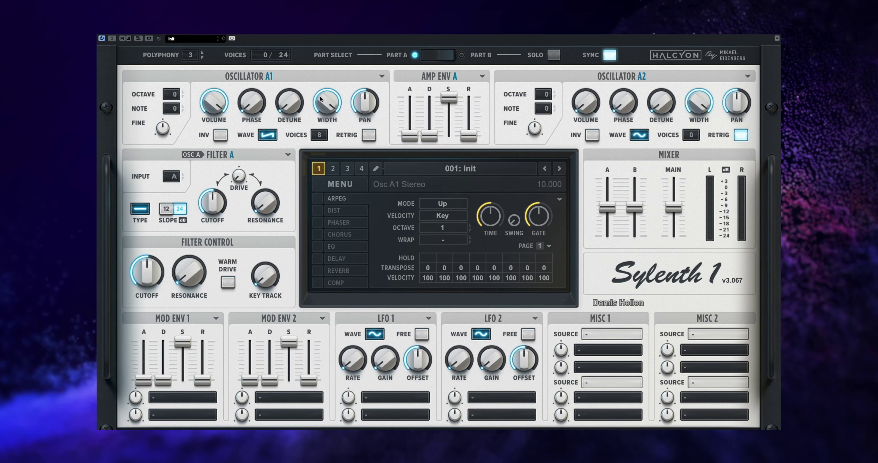
Narrow Oscillator A1's stereo width and raise its detune to about 3.5
drag(320, 99, 338, 253)
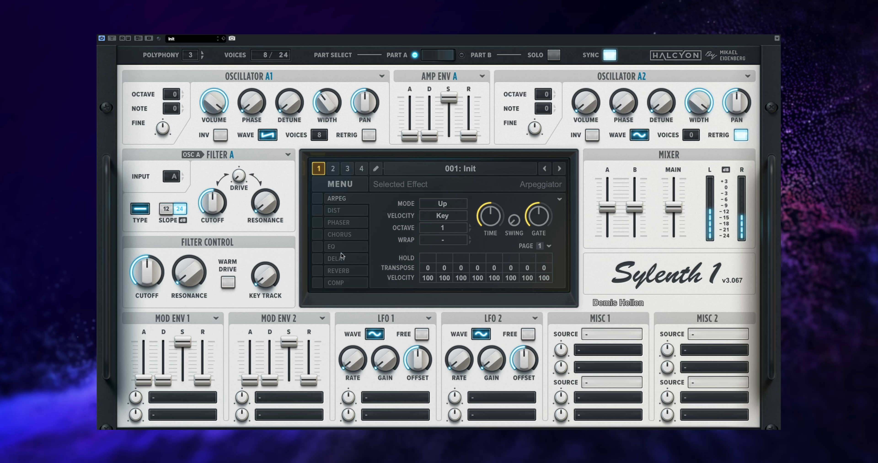
mouse_move(291, 103)
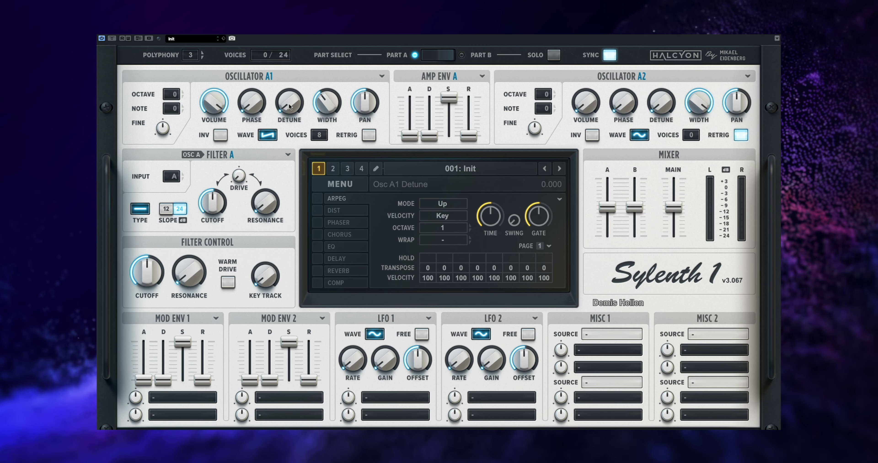
drag(289, 106, 286, 23)
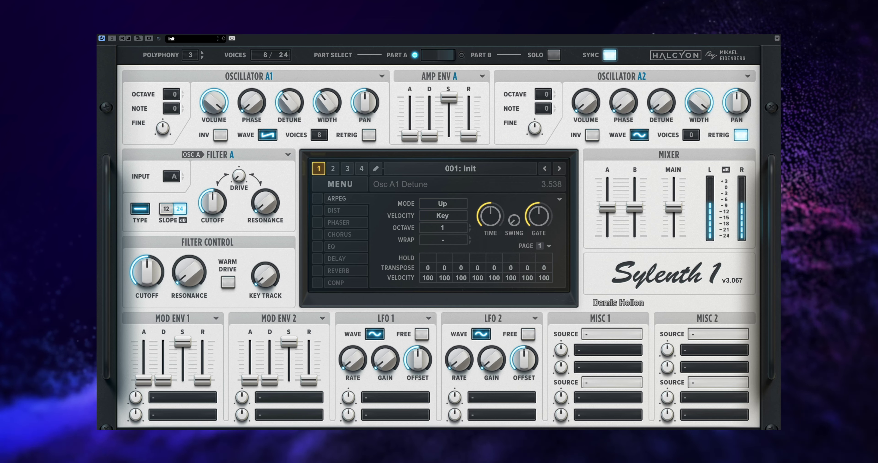
mouse_move(332, 110)
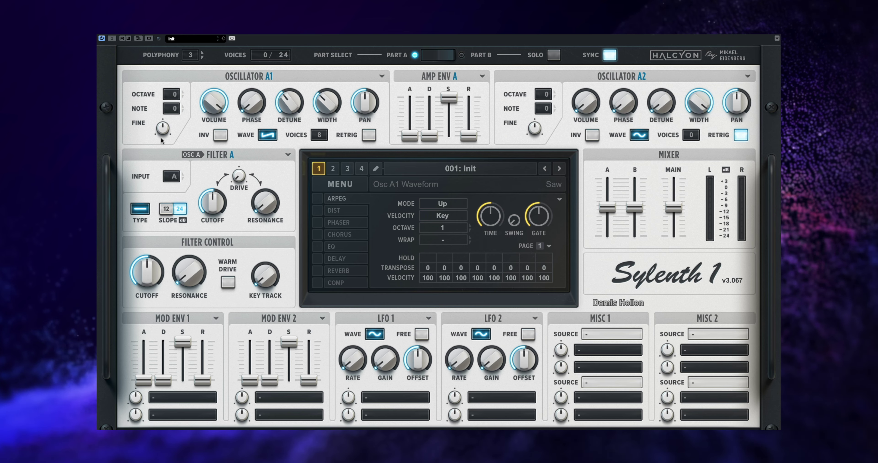
Set Filter A to a lowpass type with a 24 dB slope and adjust its drive
click(171, 176)
click(204, 190)
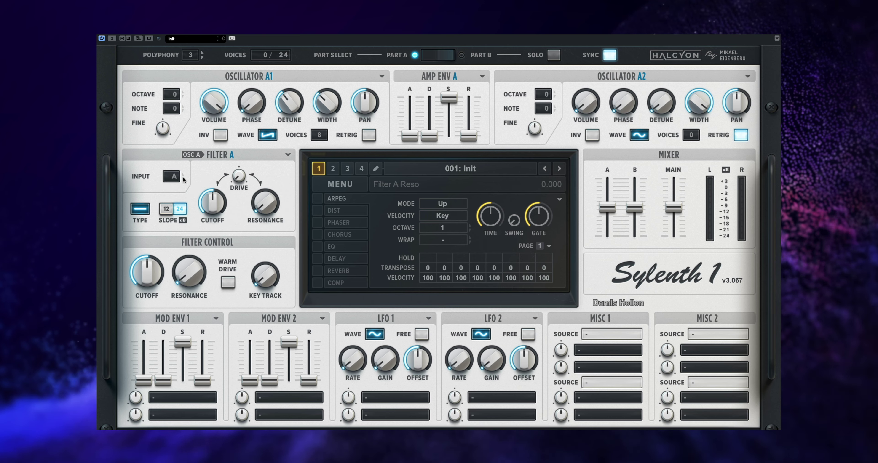
click(179, 209)
click(179, 210)
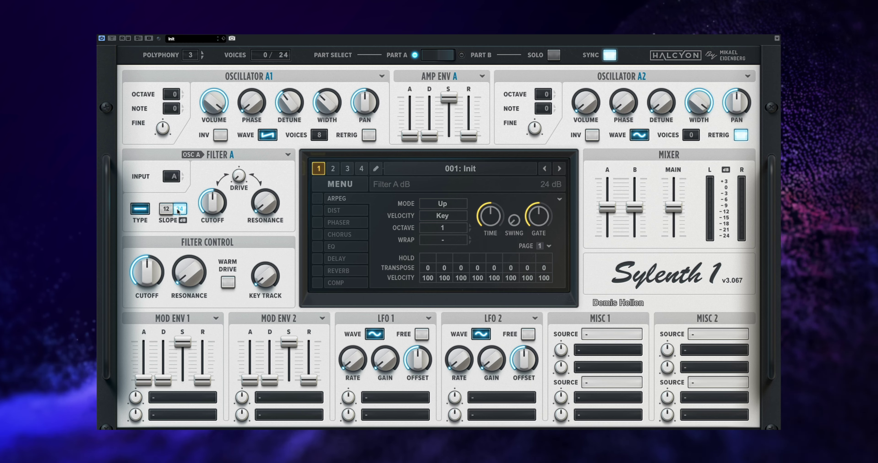
click(140, 208)
click(178, 235)
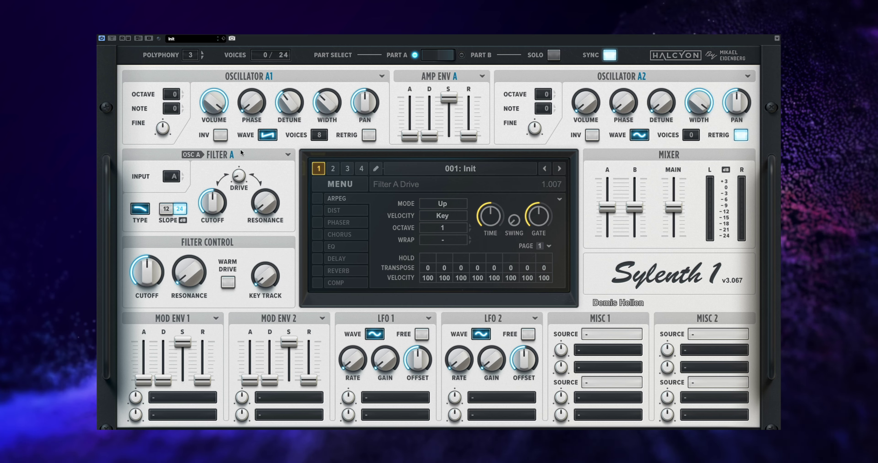
drag(227, 81, 229, 54)
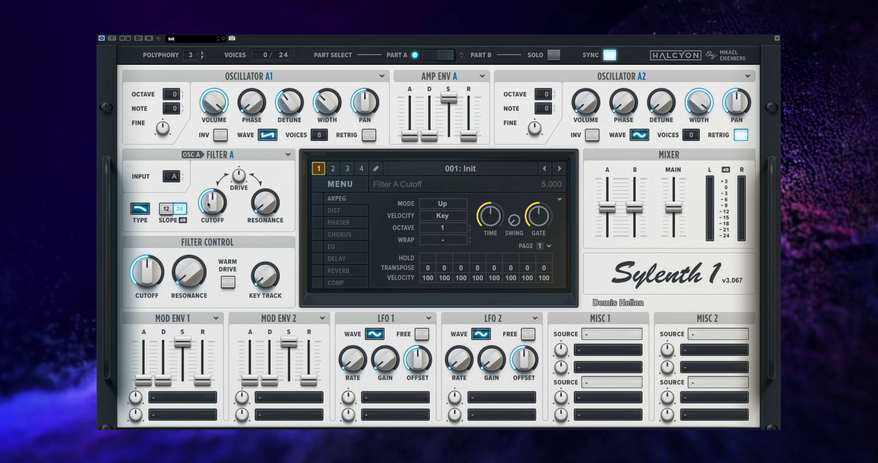
Lower Filter A's cutoff to about 3.46 and set Oscillator A1's octave to -2
drag(212, 206, 206, 228)
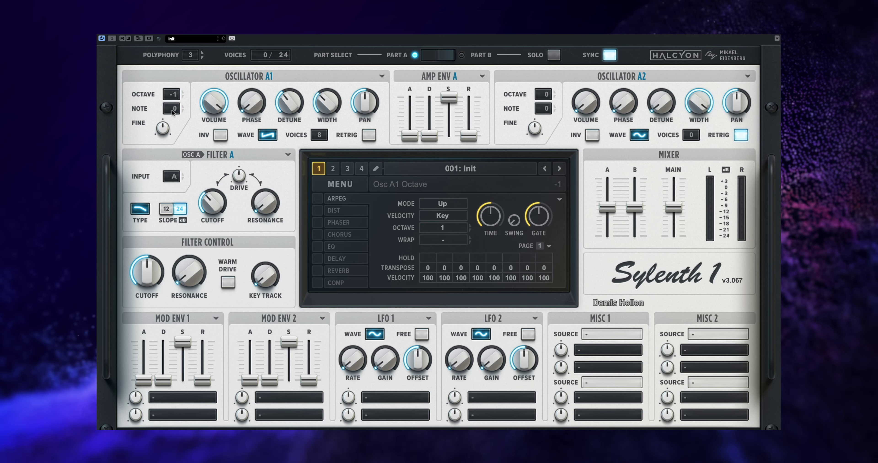
drag(173, 113, 173, 119)
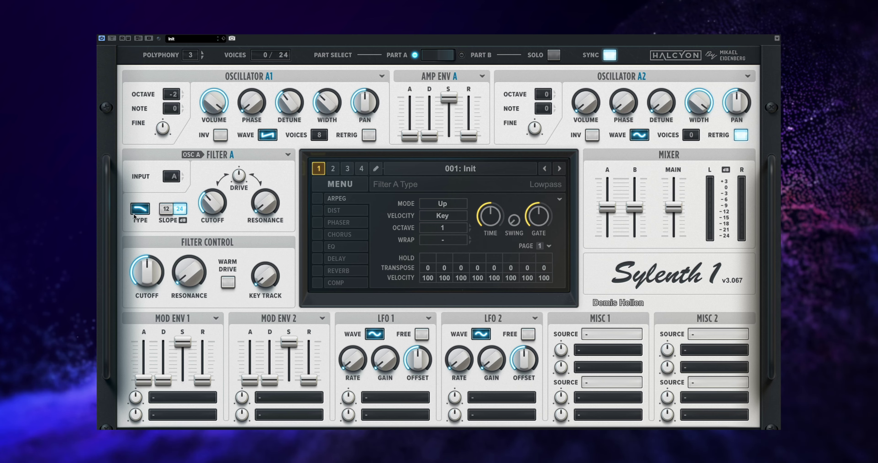
Route Mod Env 1 to Cutoff A and rough in its envelope with an attack of about 4.9 and a low sustain
click(153, 397)
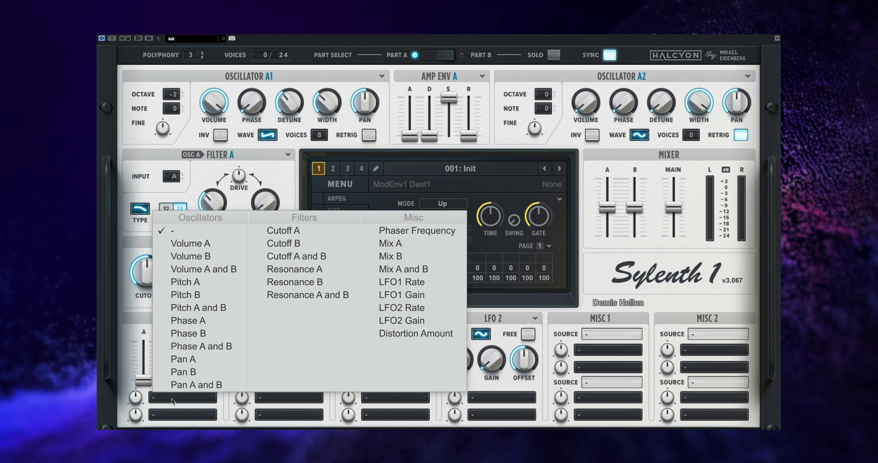
click(311, 233)
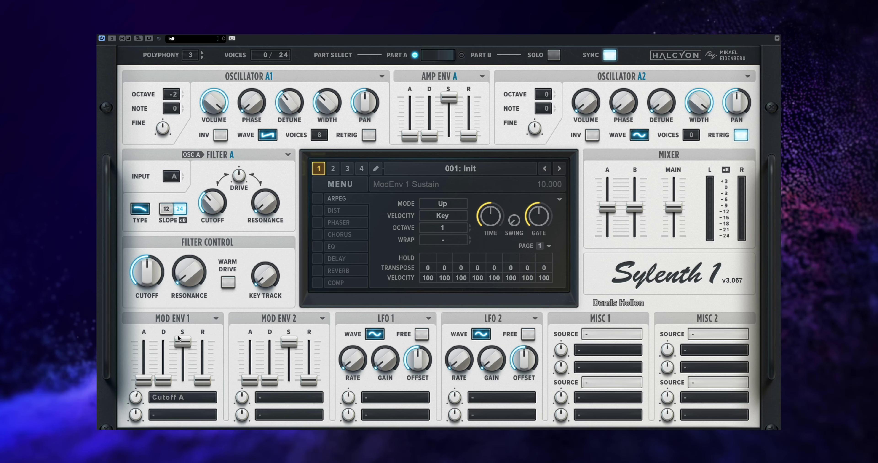
drag(178, 340, 144, 361)
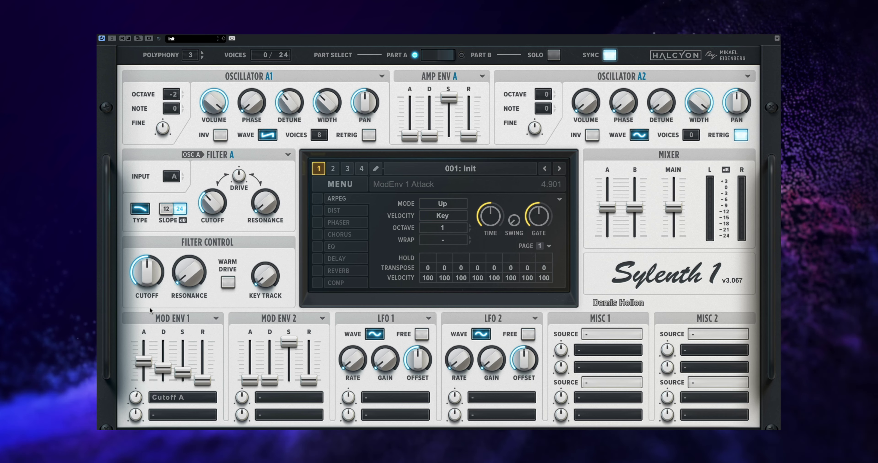
Refine Mod Env 1 with an attack of about 2.4 and a lower sustain, and set its Cutoff A modulation amount to 3.406
drag(150, 307, 147, 328)
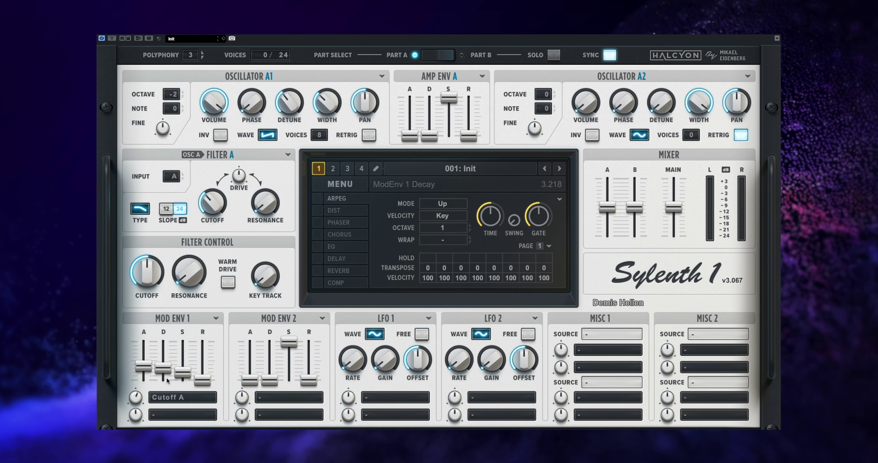
drag(167, 381, 169, 353)
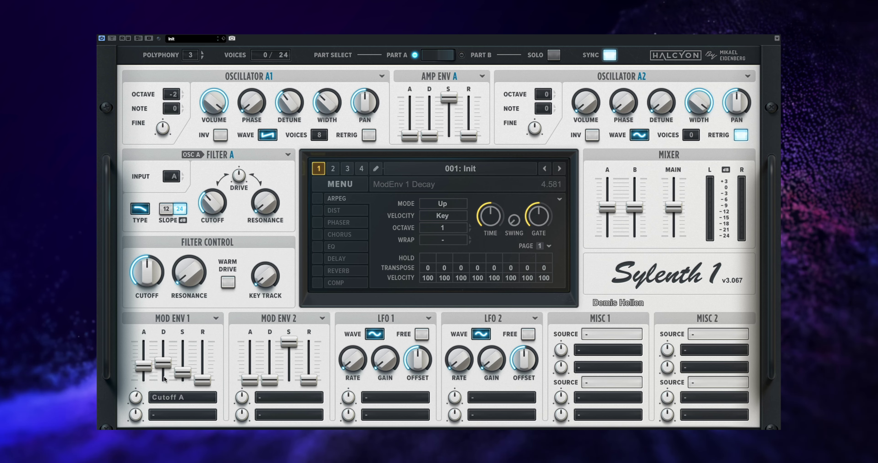
drag(146, 368, 186, 371)
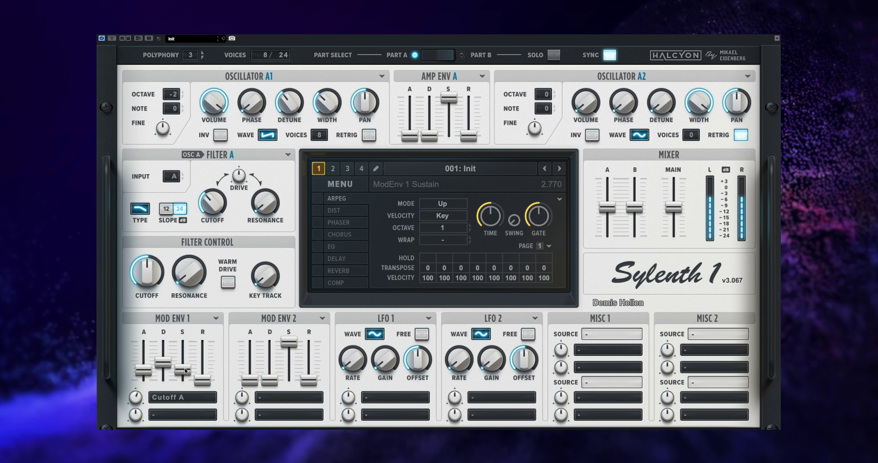
click(143, 394)
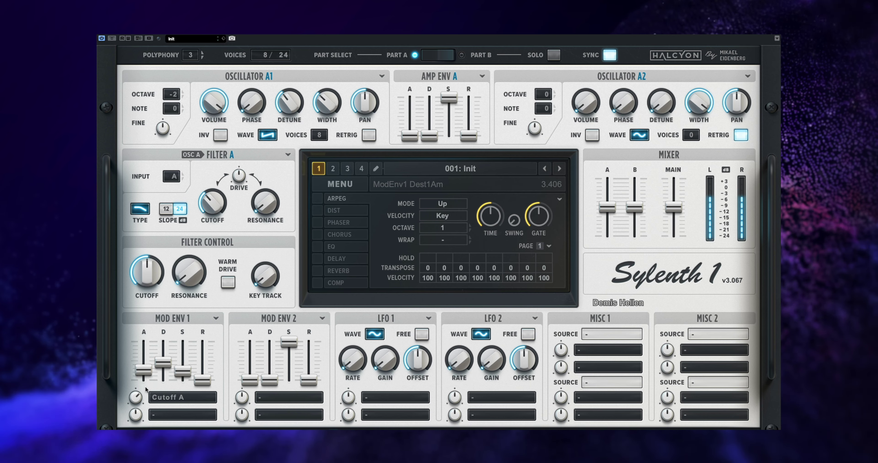
drag(175, 376, 145, 371)
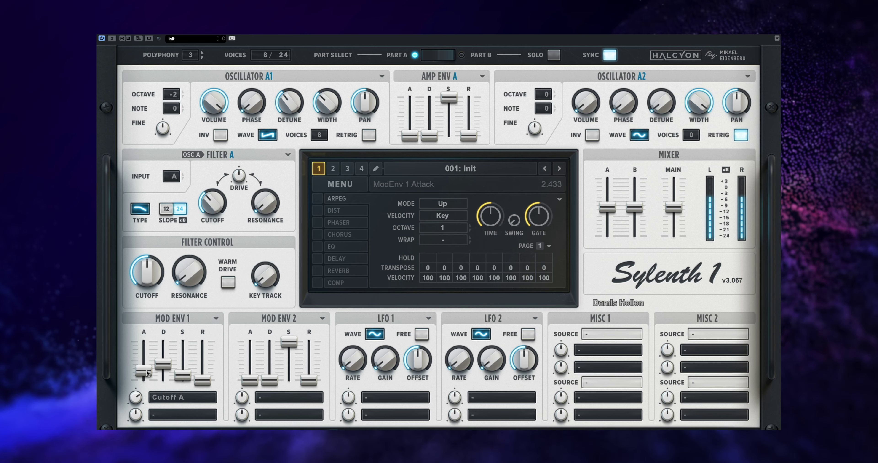
Try a Mod Env 1 attack of about 5.0 and decay of about 5.5, then restore the short attack and settle the decay at 3.950
drag(146, 353, 147, 343)
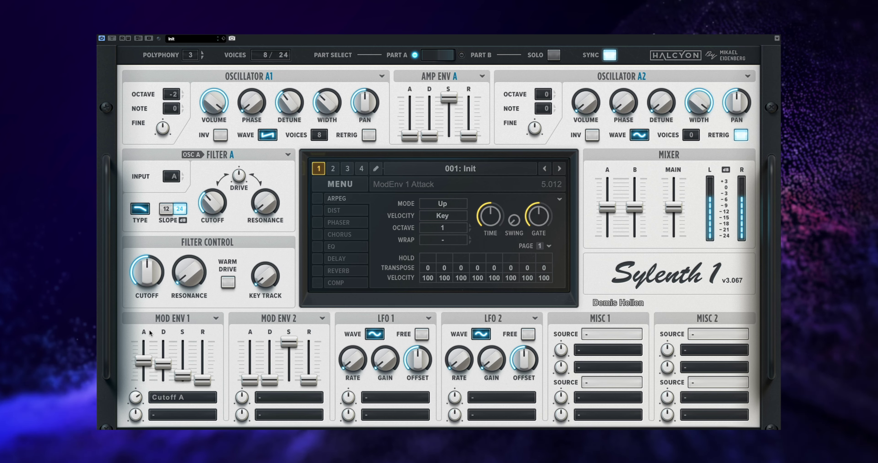
drag(149, 363, 149, 375)
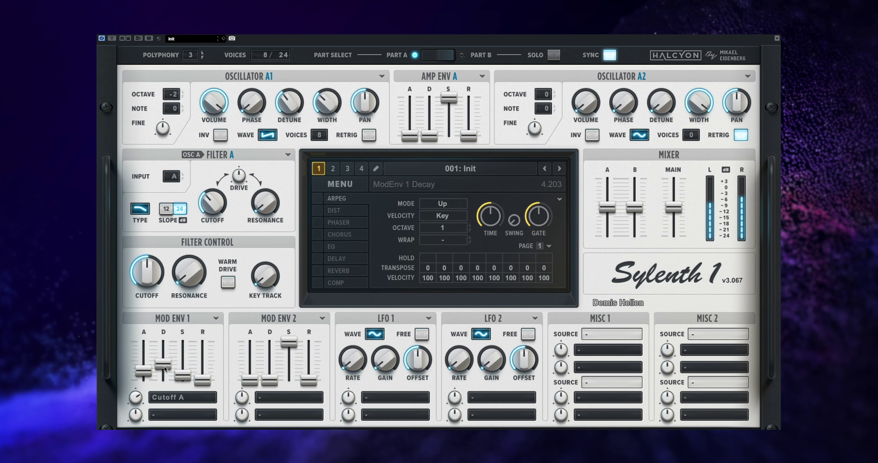
drag(165, 368, 169, 347)
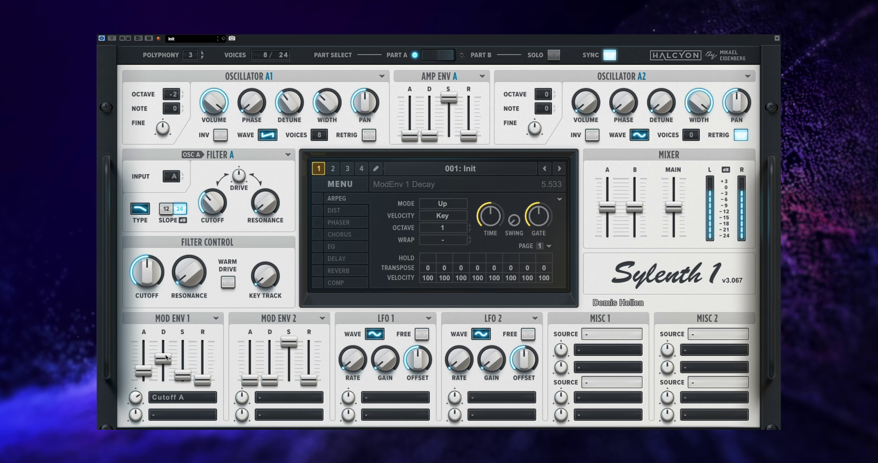
mouse_move(166, 357)
mouse_down()
mouse_move(164, 384)
mouse_move(165, 366)
mouse_up()
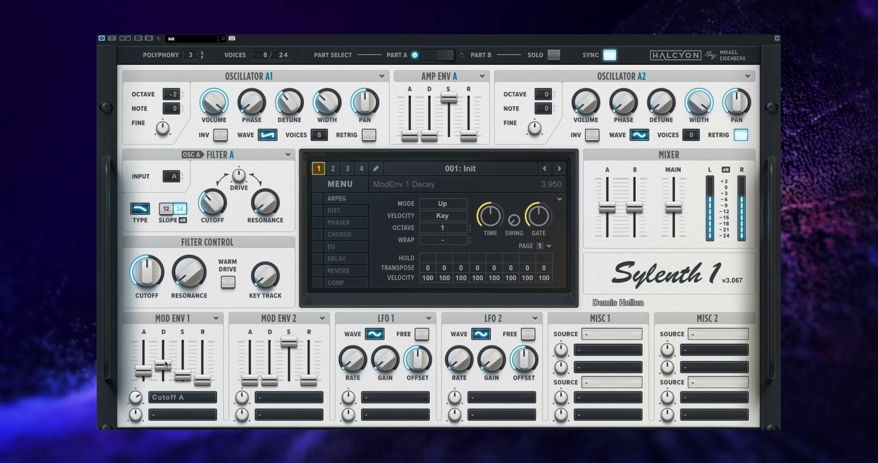
Adjust Mod Env 1's modulation amount on Cutoff A, trying 10.000 and a moderate setting of 4.964
click(139, 394)
drag(140, 394, 143, 386)
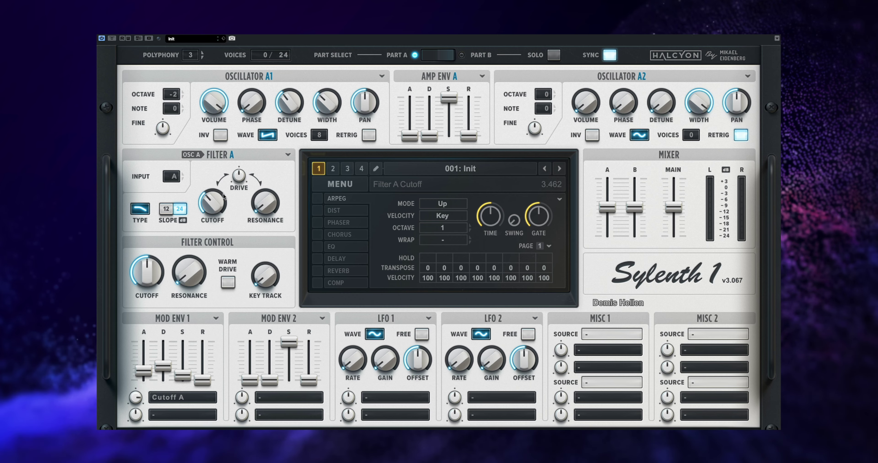
ctrl+click(135, 397)
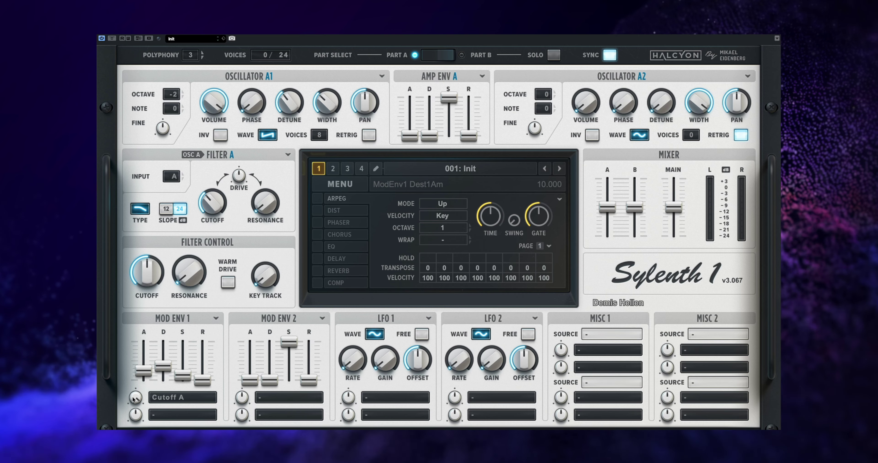
drag(130, 427, 130, 443)
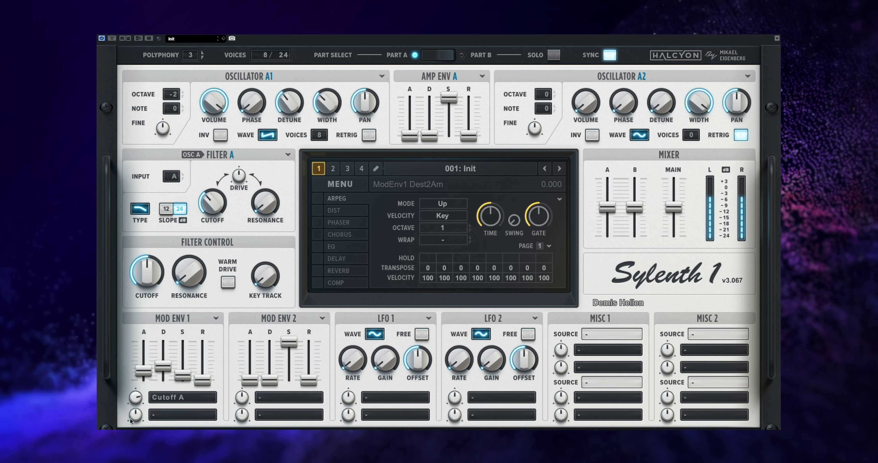
scroll(134, 400, down, 2)
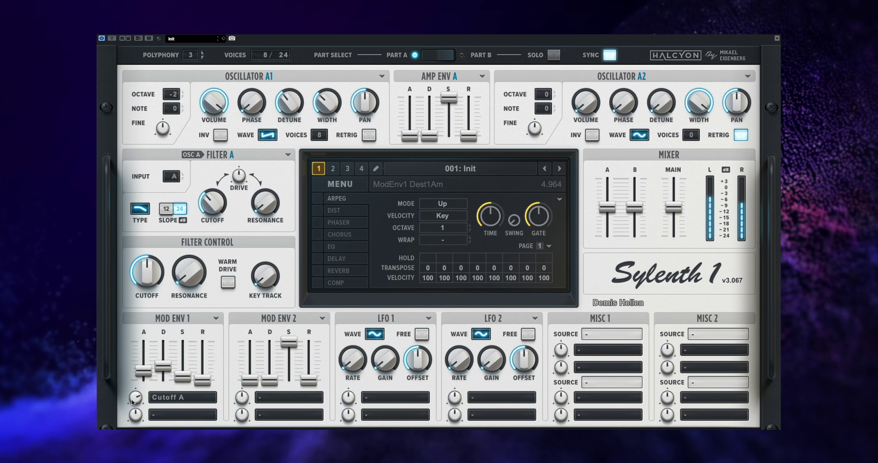
drag(132, 403, 291, 447)
drag(373, 454, 146, 402)
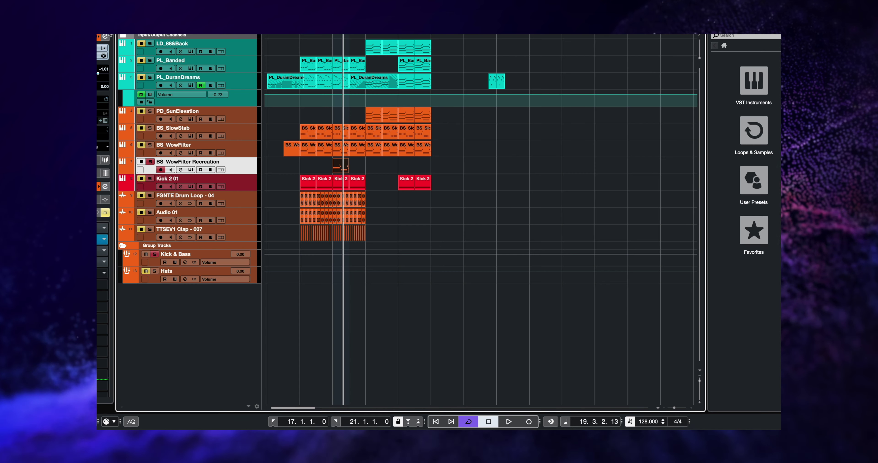
In the Cubase project, solo the Kick 2 01 track alongside BS_WowFilter Recreation and audition them together
click(152, 180)
key(space)
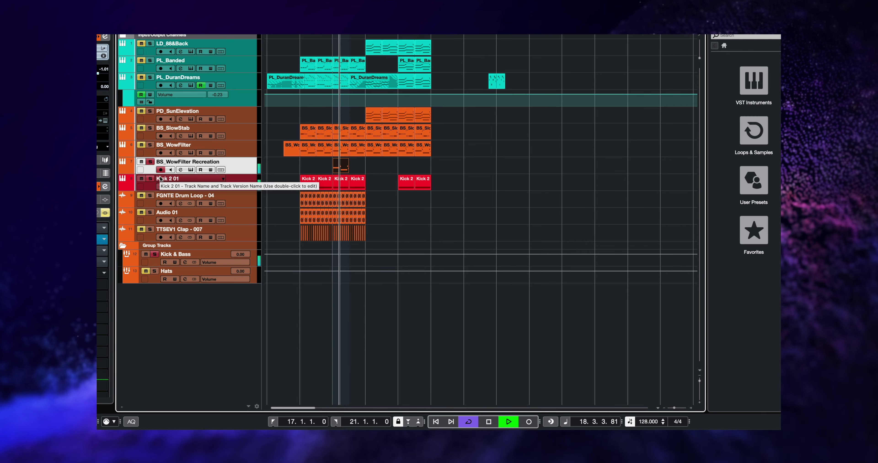
key(space)
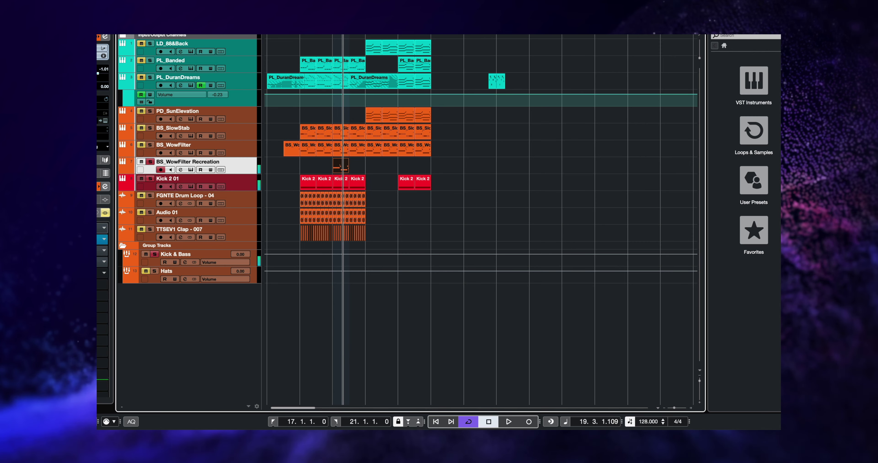
key(space)
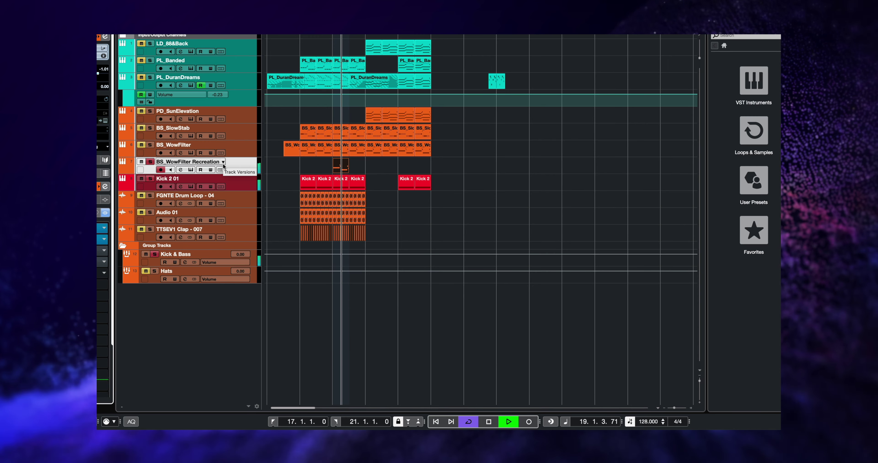
key(space)
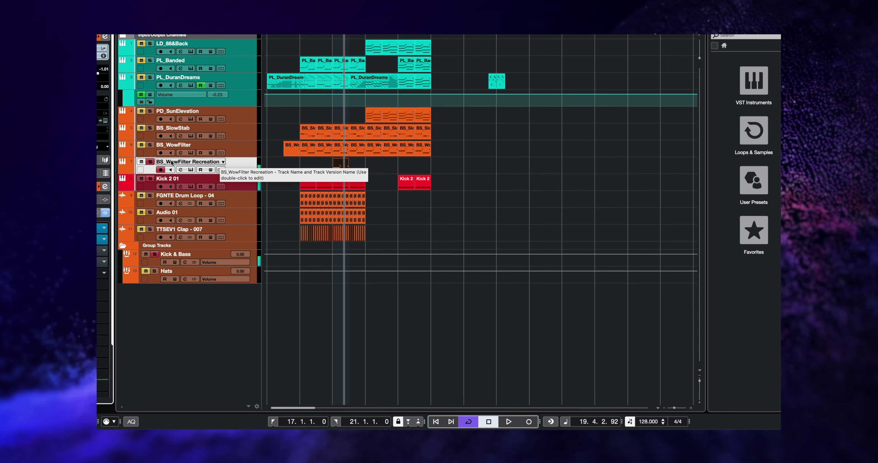
Solo the original BS_WowFilter track in place of BS_WowFilter Recreation and play it with the kick for comparison
click(150, 145)
key(space)
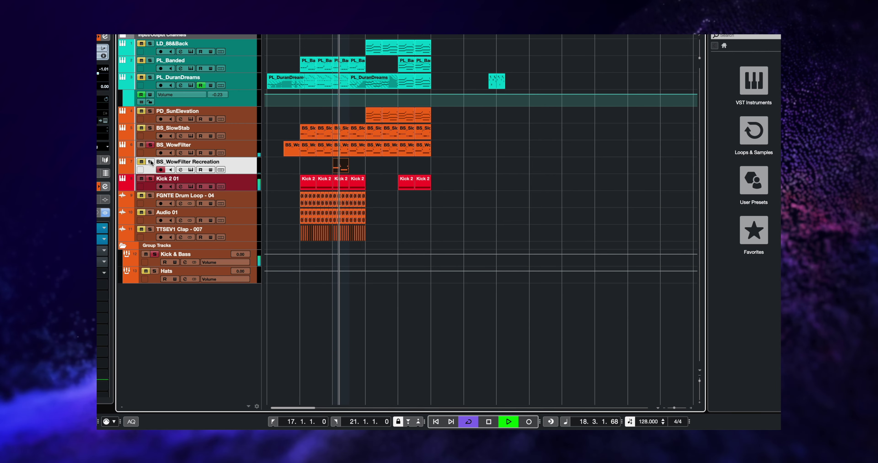
Switch the solo back to BS_WowFilter Recreation, audition it with the kick, and raise Mod Env 1's decay slightly
key(space)
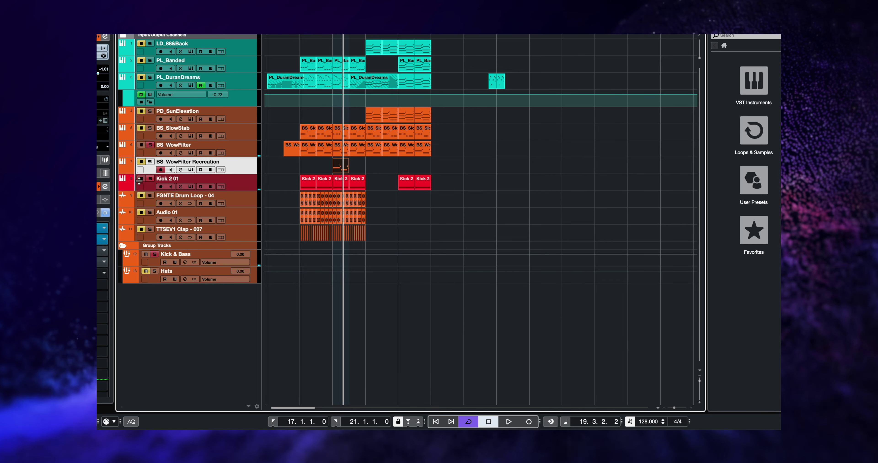
click(150, 161)
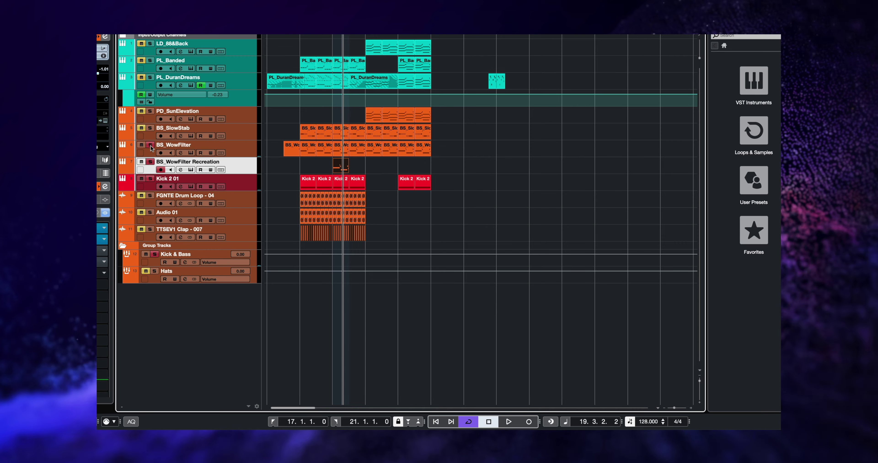
key(space)
key(space)
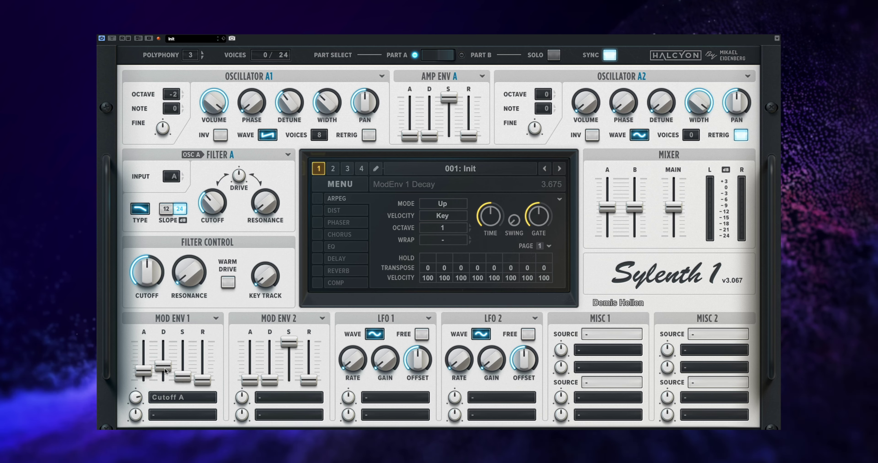
drag(166, 363, 166, 361)
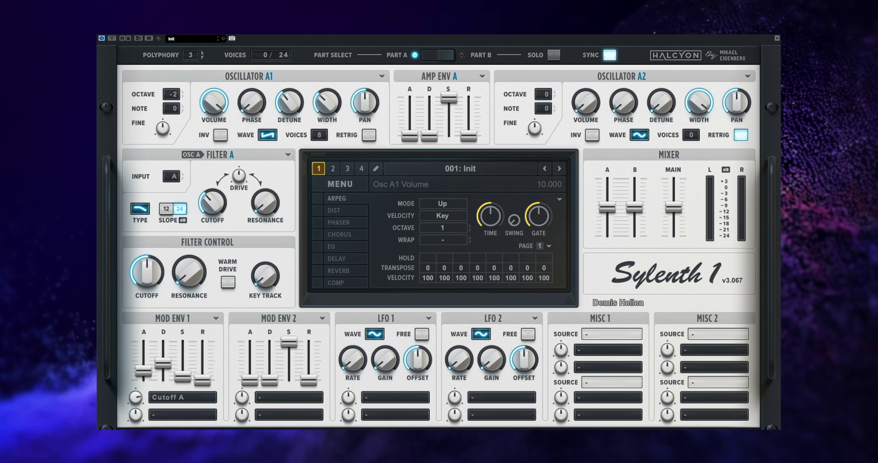
Enable the EQ effect, set its bass gain to about 4.6 dB and lower the bass frequency slightly
click(316, 249)
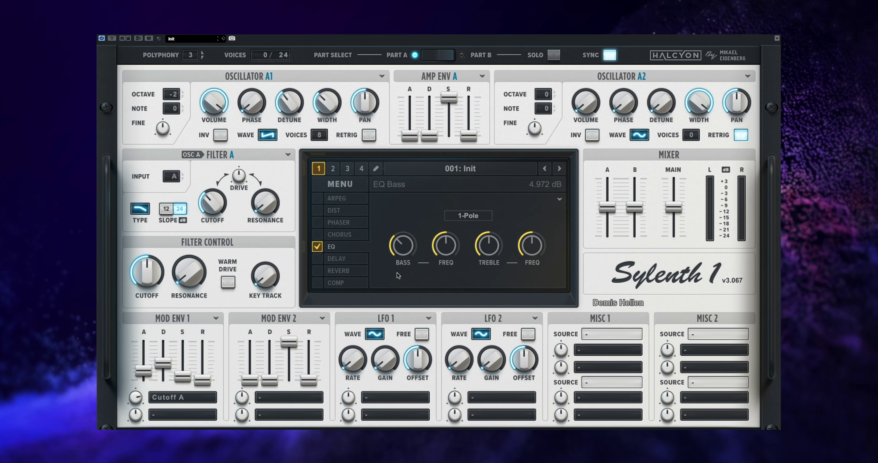
drag(397, 273, 396, 277)
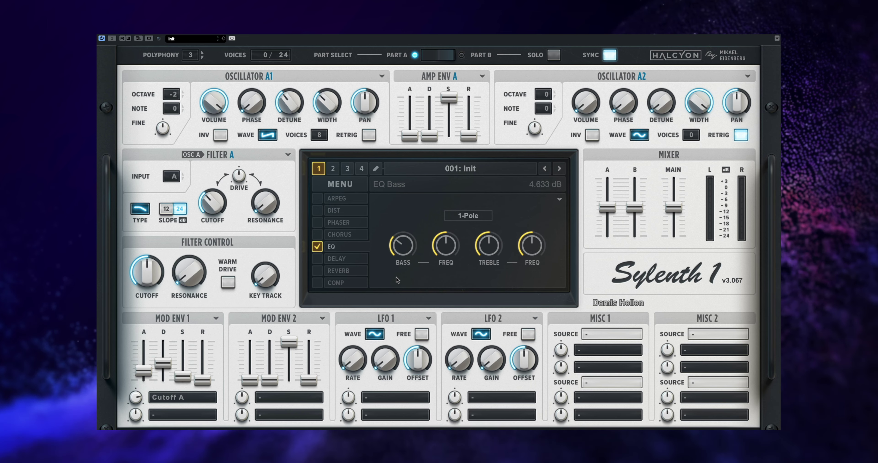
mouse_move(441, 239)
mouse_down()
mouse_move(438, 223)
mouse_move(428, 237)
mouse_move(436, 244)
mouse_up()
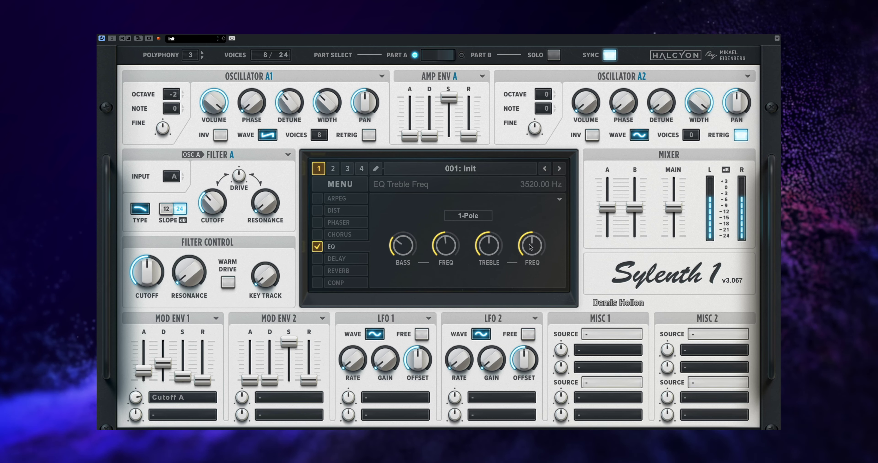
Set the EQ treble frequency to about 16464 Hz with a small treble boost, and compare the sound with the EQ bypassed
drag(531, 247, 533, 247)
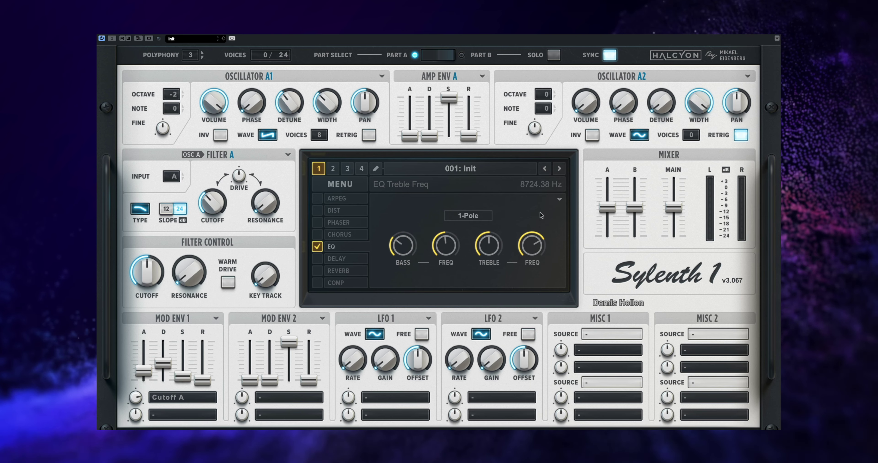
scroll(537, 235, up, 3)
drag(537, 229, 538, 215)
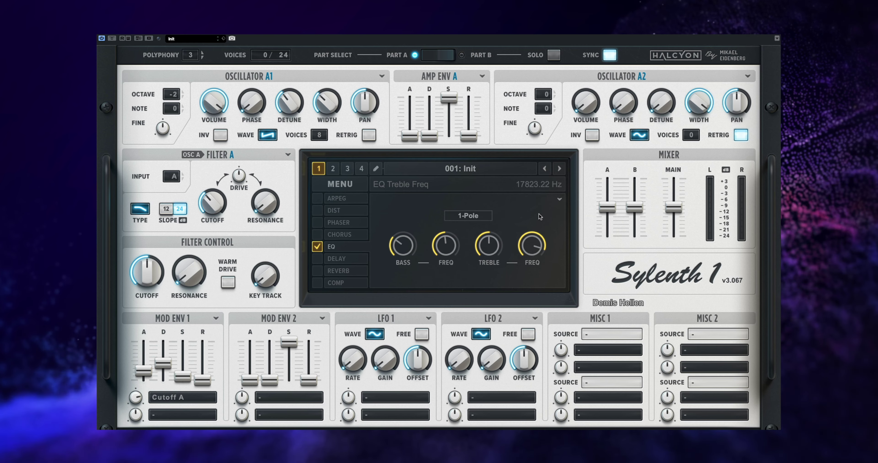
drag(490, 244, 477, 269)
scroll(533, 240, up, 3)
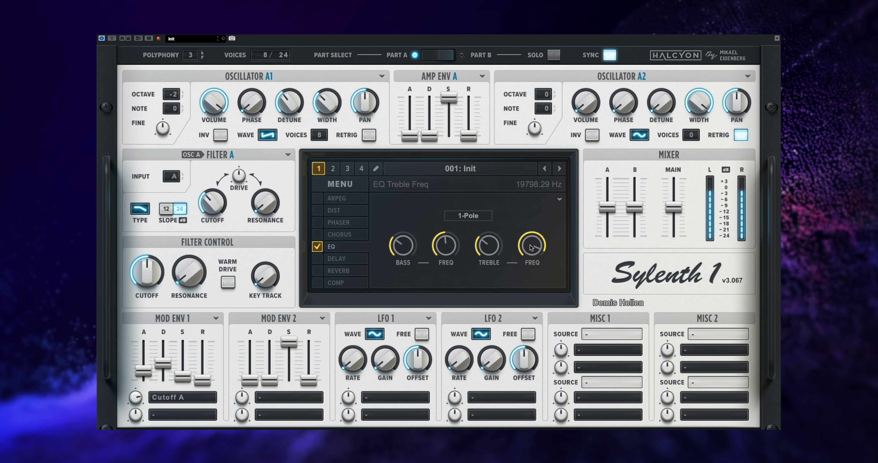
drag(533, 240, 526, 256)
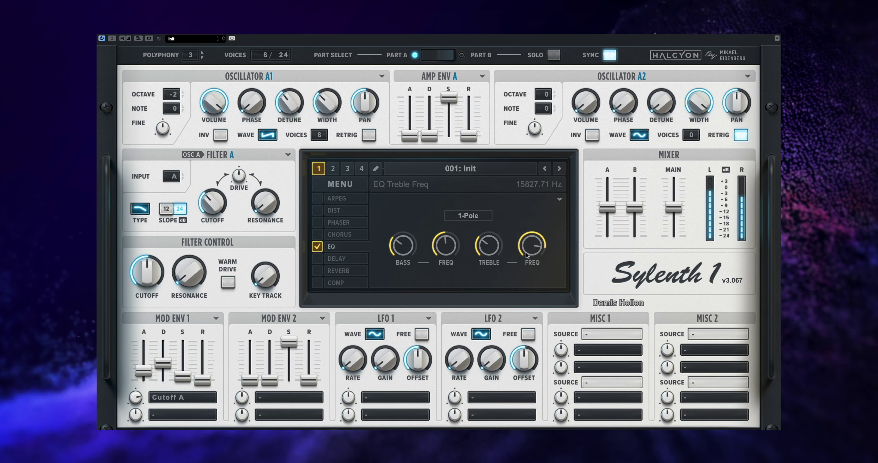
scroll(490, 255, down, 3)
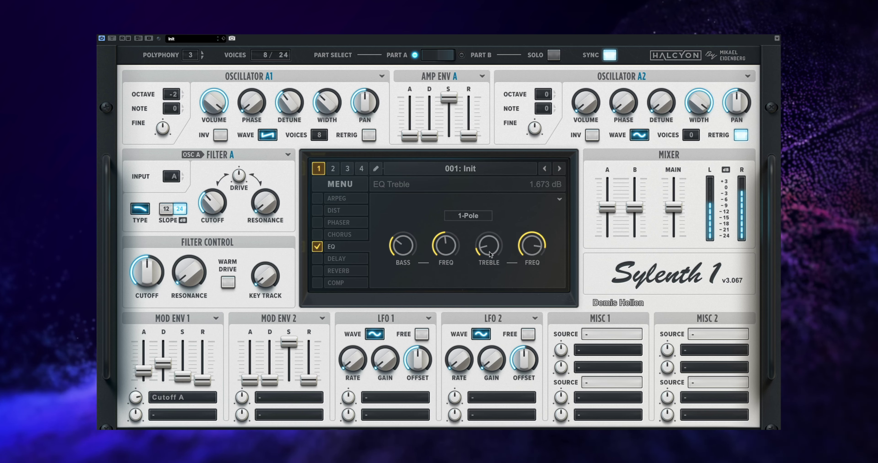
drag(490, 255, 538, 248)
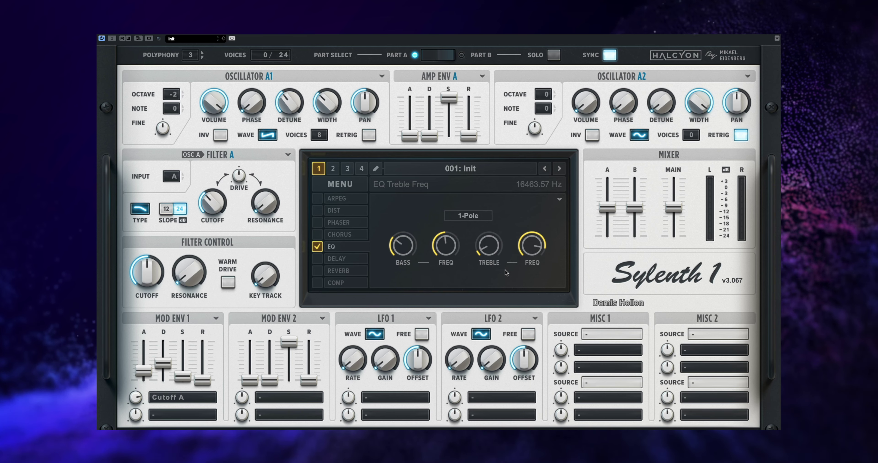
click(317, 246)
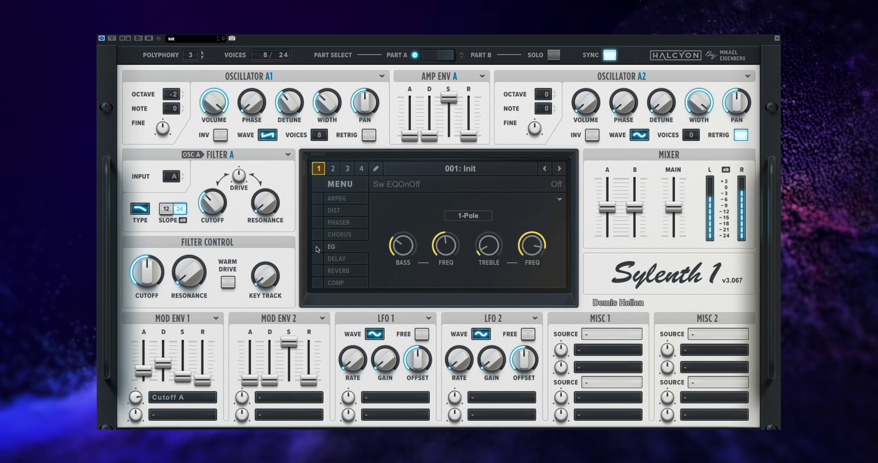
click(316, 247)
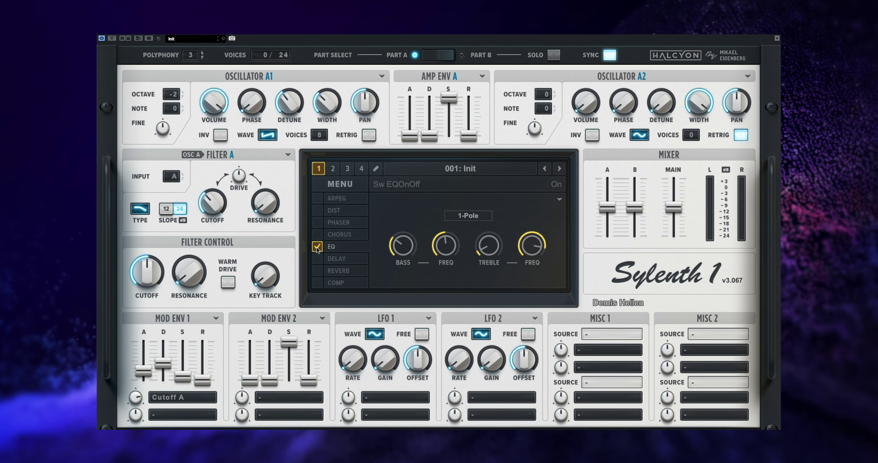
Enable distortion with the OverDrive type, reduce its amount to a low setting, and compare with the distortion bypassed
click(346, 210)
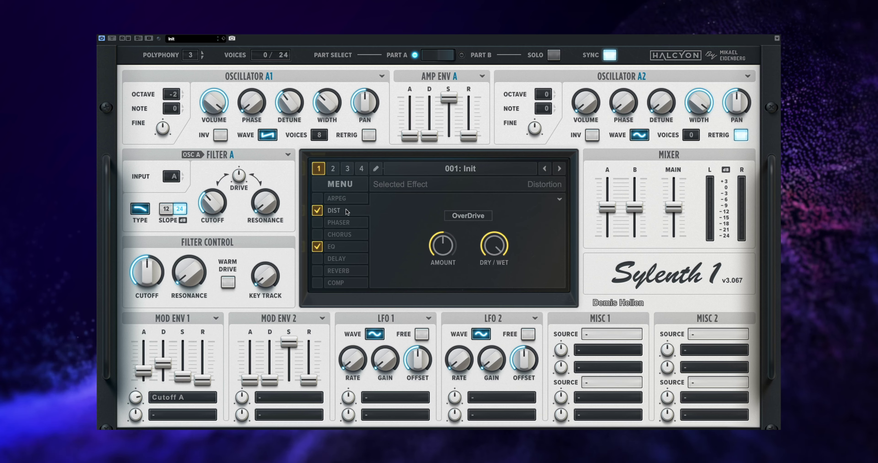
click(469, 216)
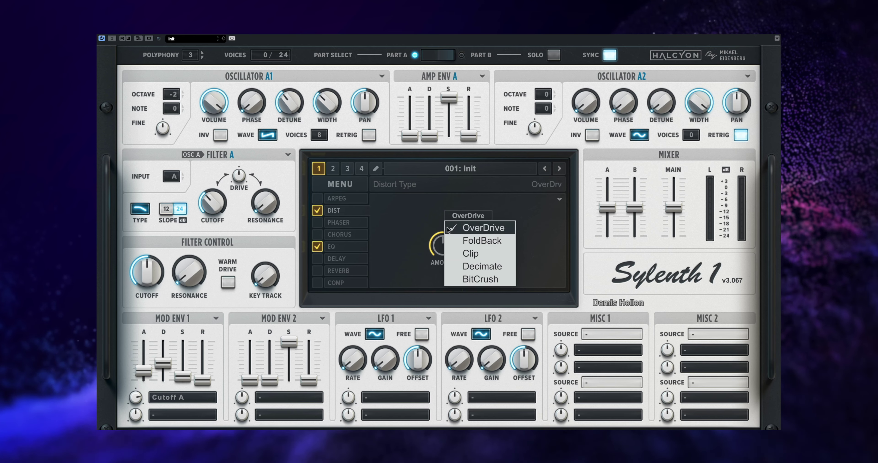
click(434, 242)
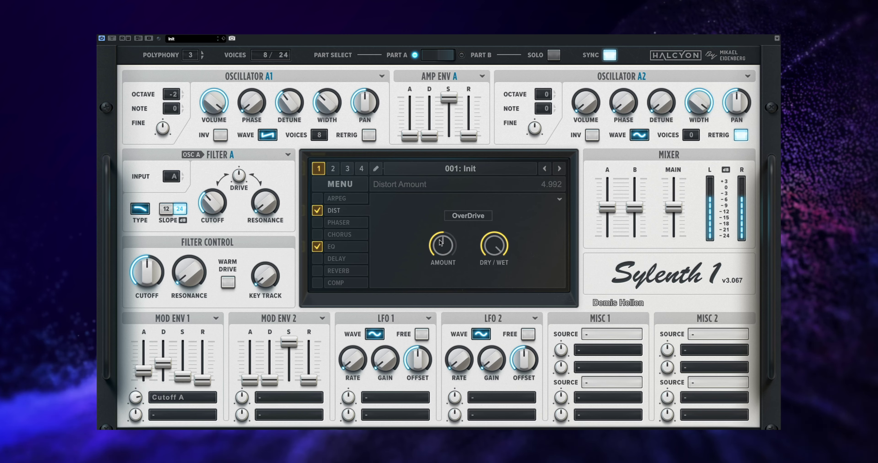
drag(439, 240, 428, 318)
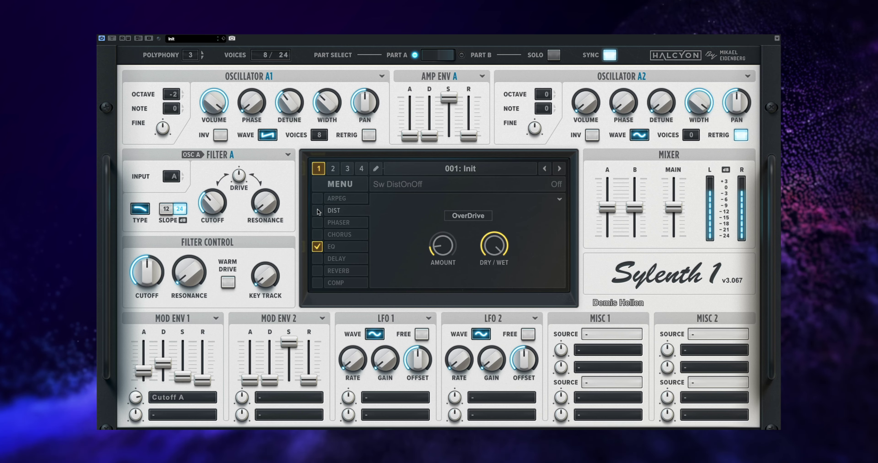
click(318, 210)
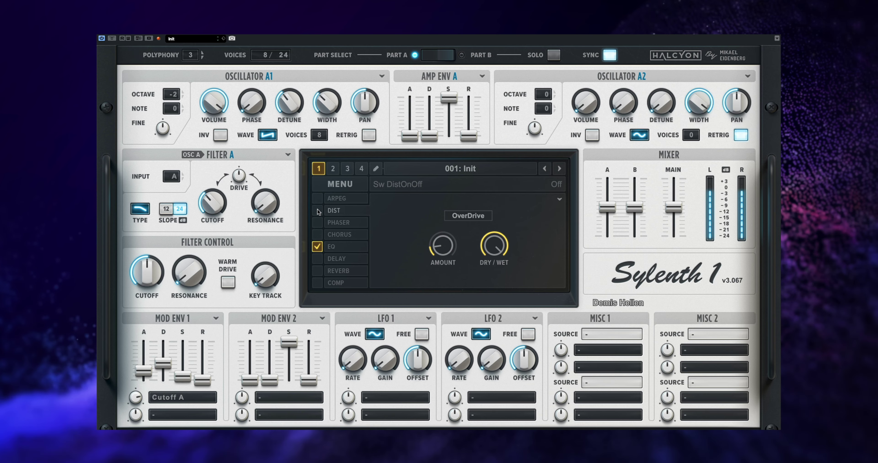
click(318, 210)
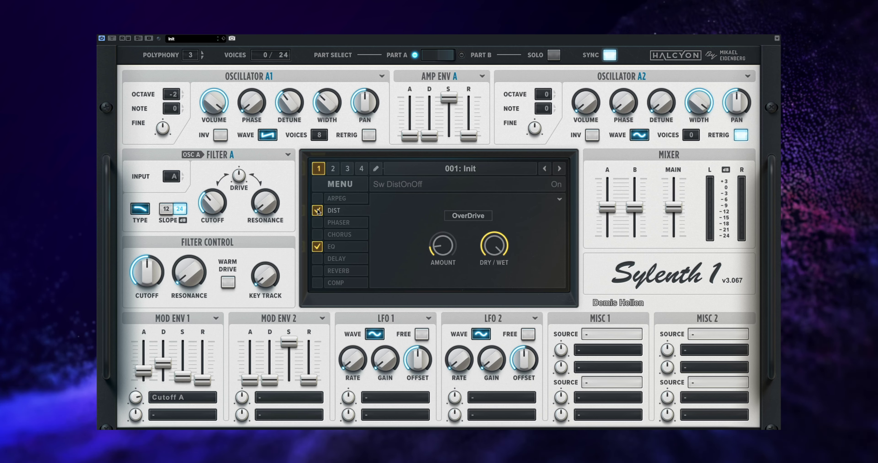
Enable the reverb effect and open its settings
click(317, 270)
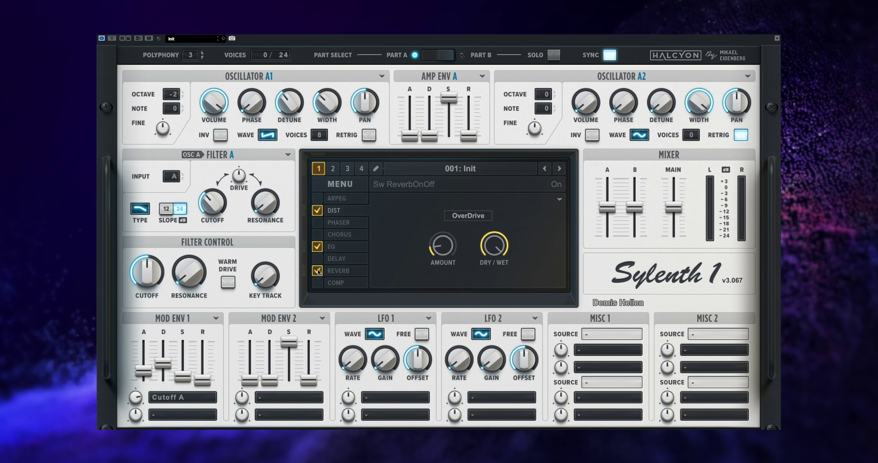
click(338, 272)
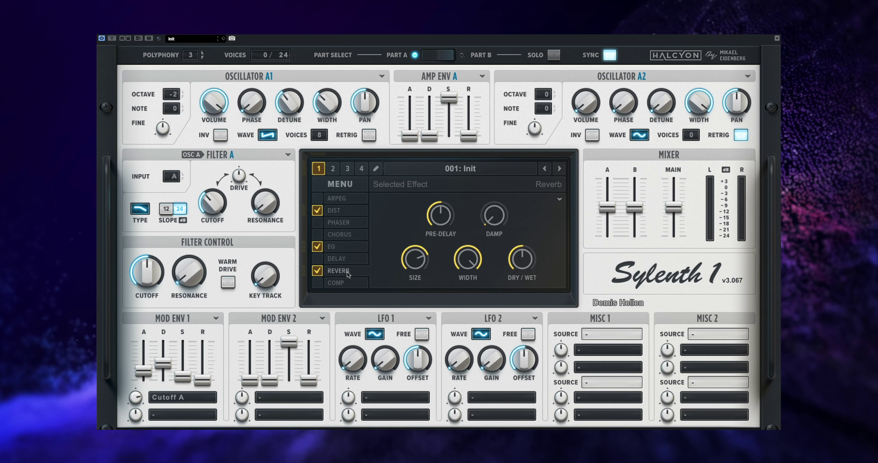
mouse_move(440, 211)
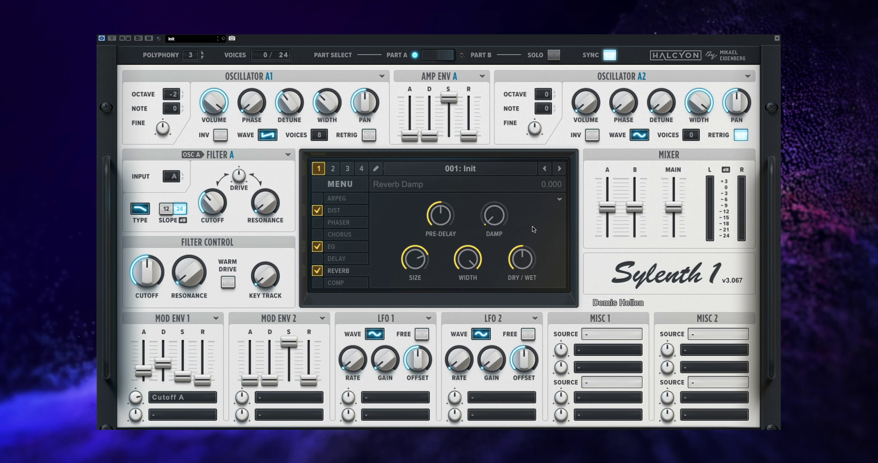
click(147, 273)
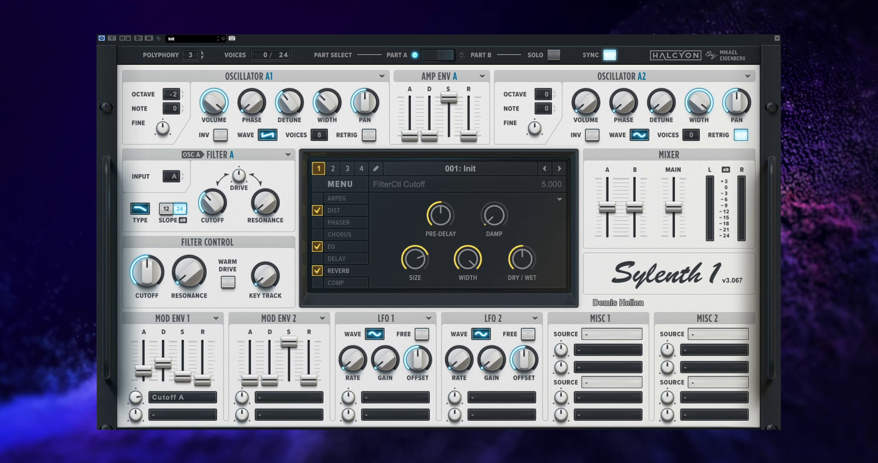
click(342, 270)
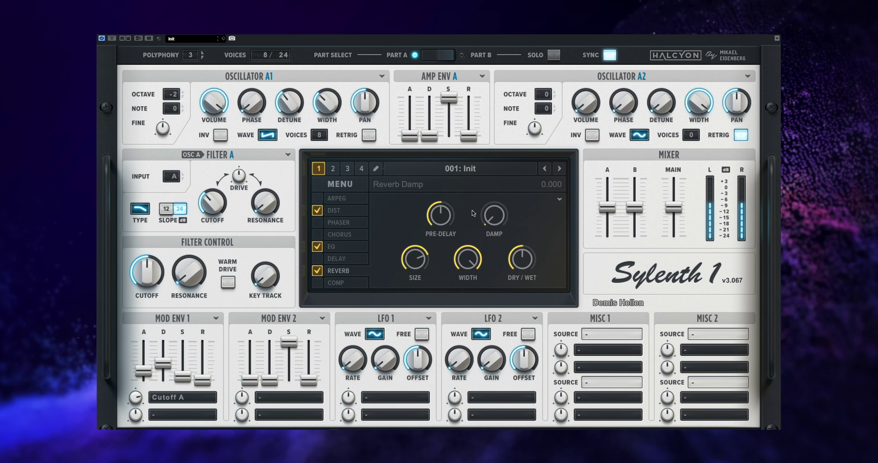
Set the reverb's pre-delay to 30.08 ms, damp to 0.723, size to 5.903 and dry/wet to 64.65 %, with a reduced width
drag(440, 233, 435, 243)
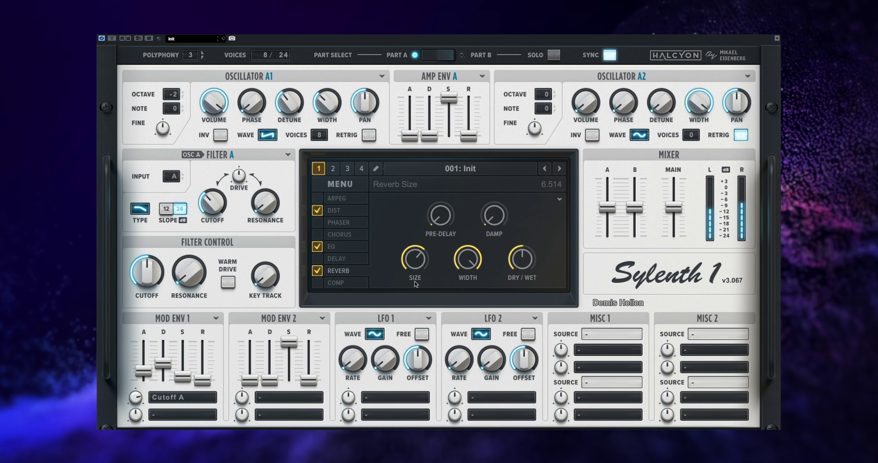
drag(460, 272, 501, 263)
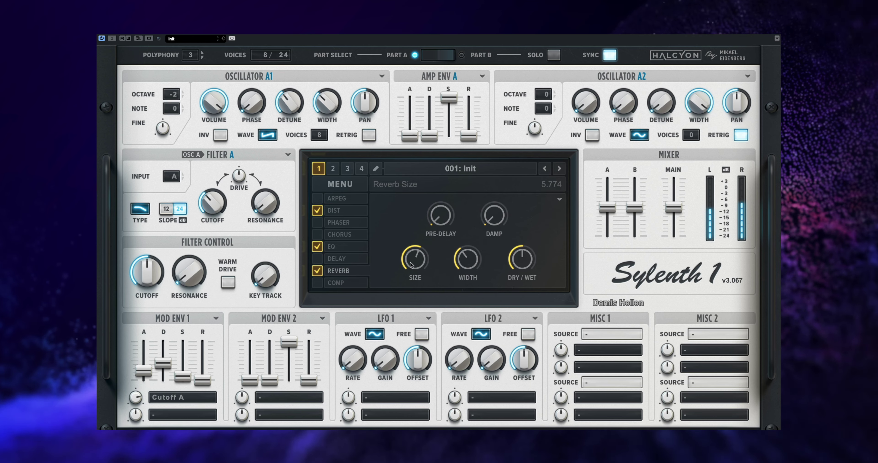
mouse_move(524, 245)
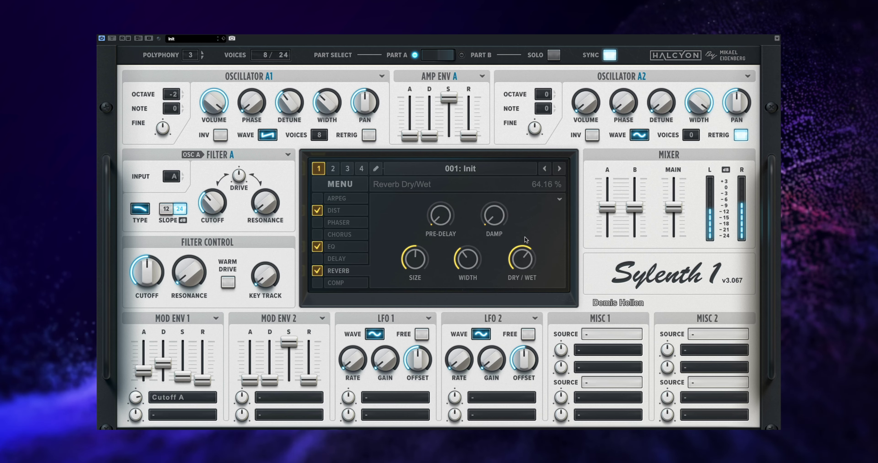
drag(477, 246, 528, 256)
mouse_move(449, 227)
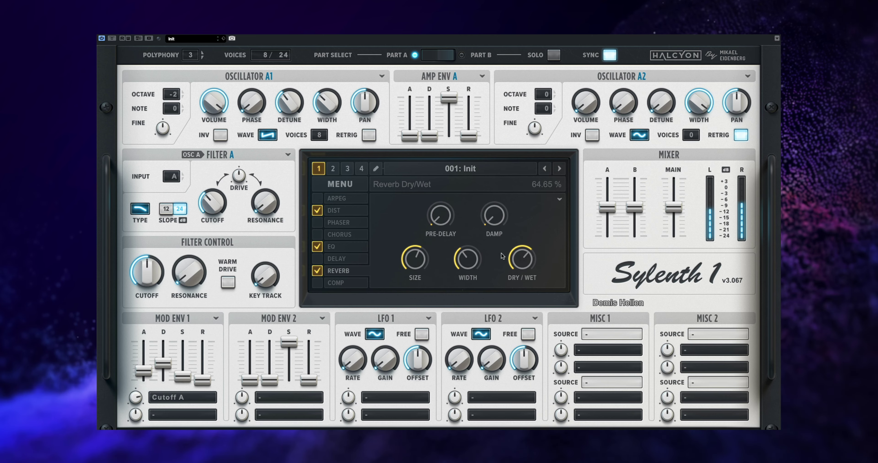
drag(448, 227, 447, 191)
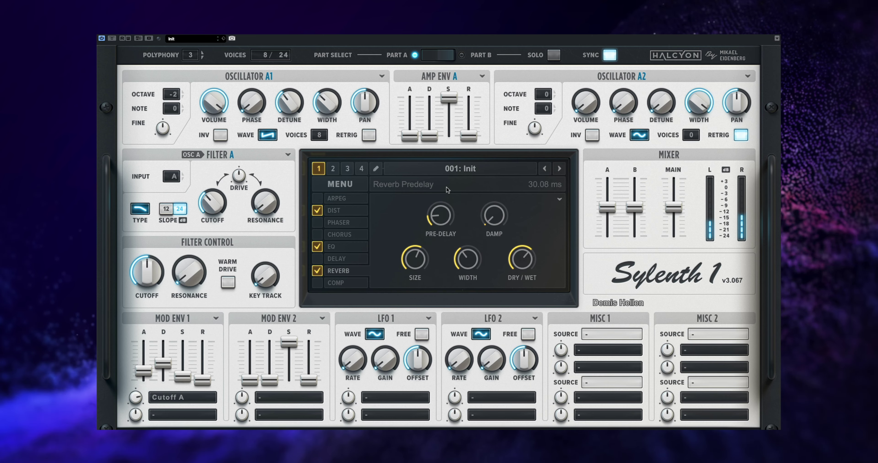
drag(494, 215, 489, 235)
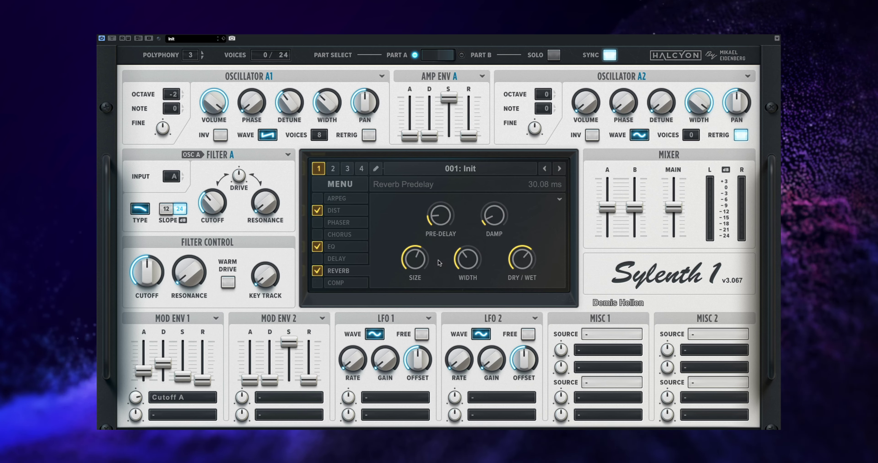
mouse_move(495, 212)
mouse_move(407, 262)
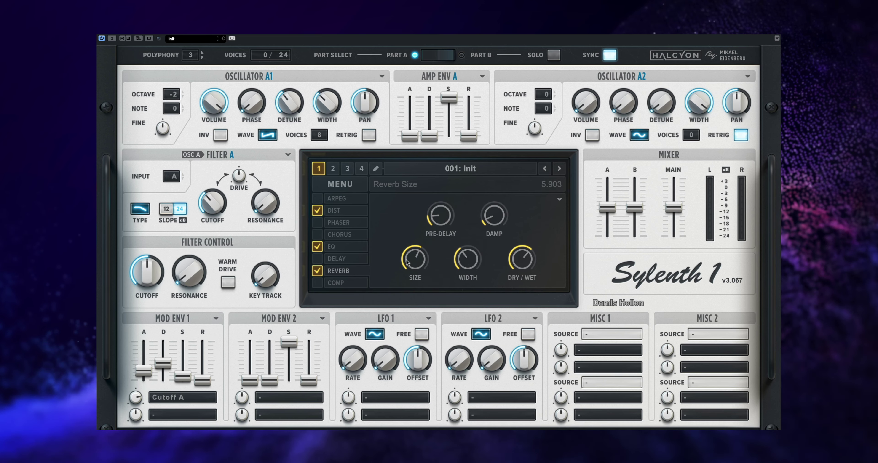
mouse_move(472, 264)
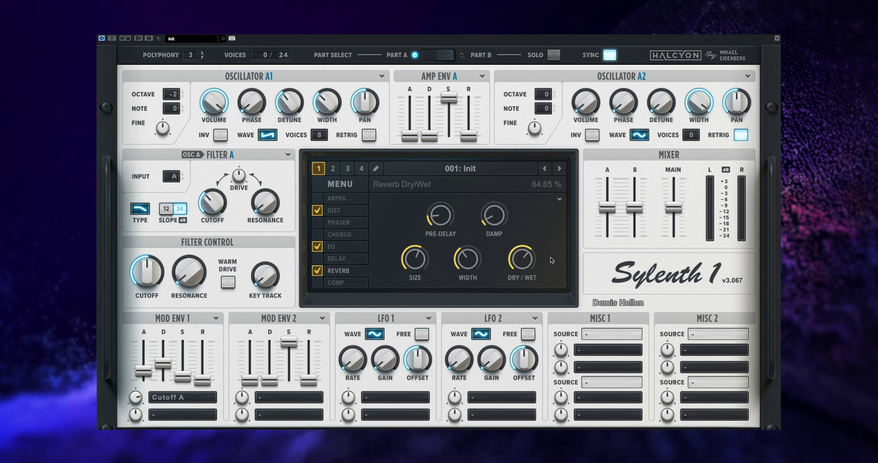
mouse_move(485, 216)
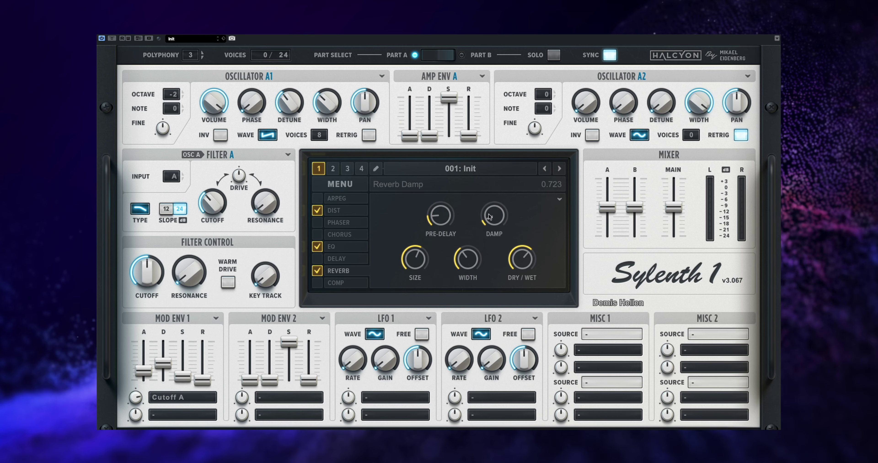
Review the EQ and distortion settings, and reduce the reverb's dry/wet to 53.70 %
click(347, 251)
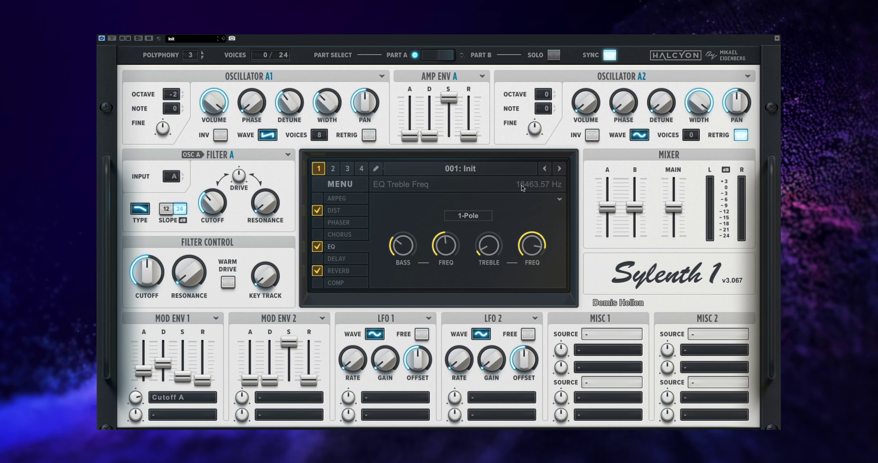
click(345, 209)
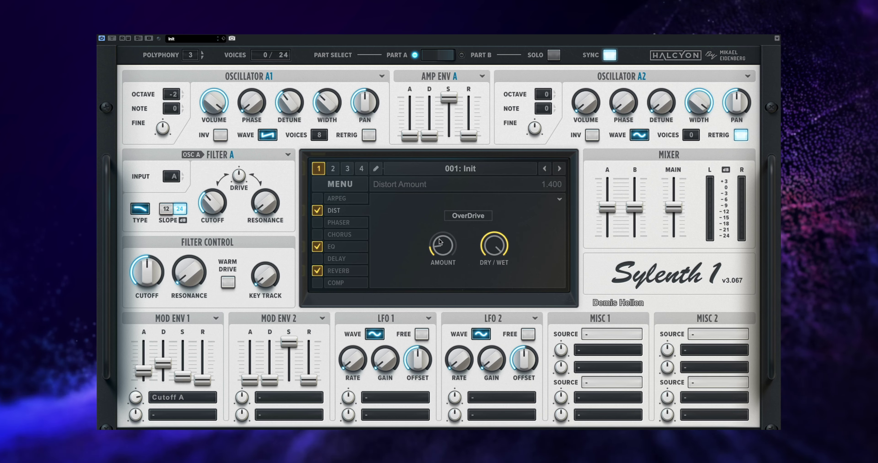
click(344, 272)
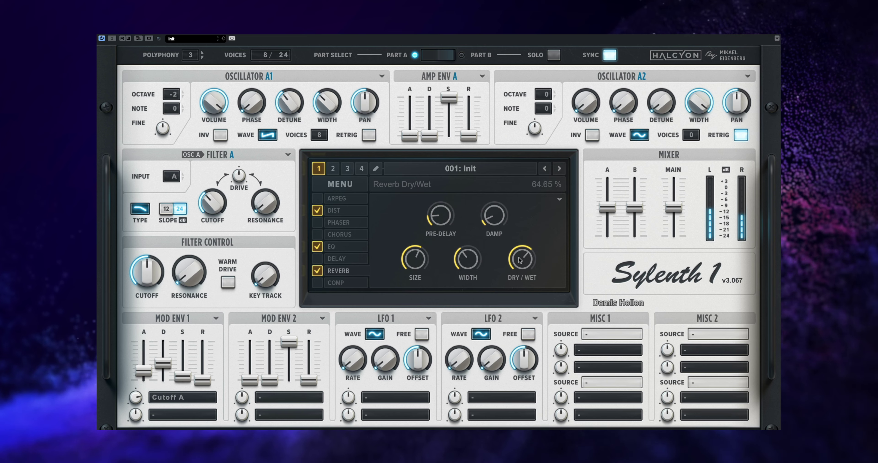
scroll(520, 264, down, 1)
drag(520, 263, 517, 282)
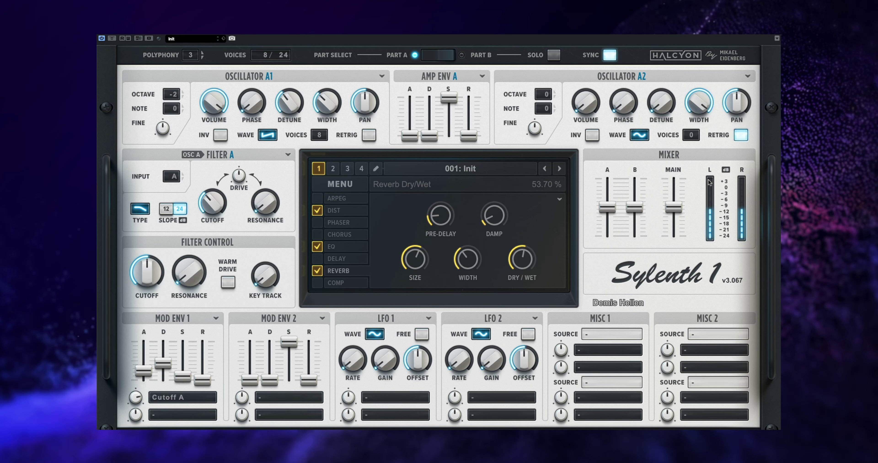
Raise the mixer's main volume to 9.263 and the part A mix level to 8.103
click(672, 208)
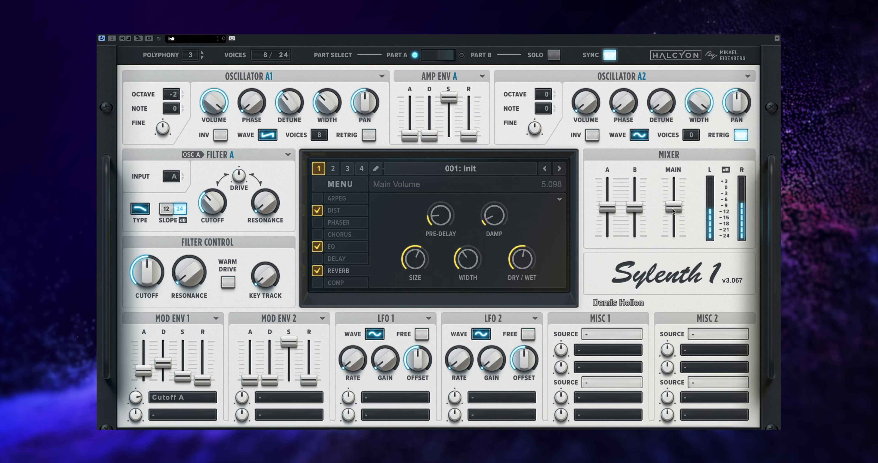
drag(674, 203, 681, 144)
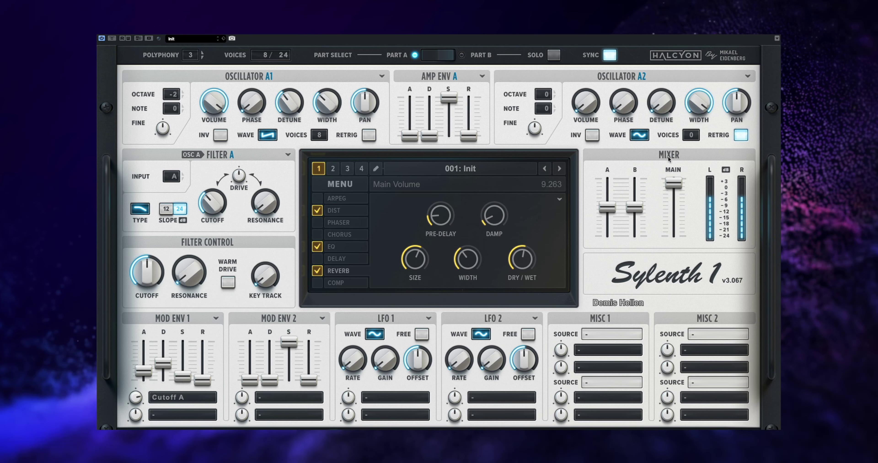
mouse_move(605, 210)
drag(605, 210, 620, 145)
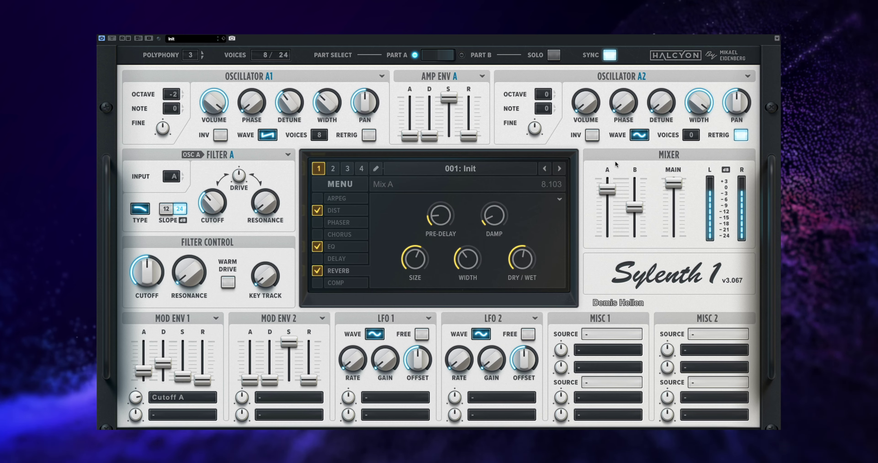
mouse_move(519, 255)
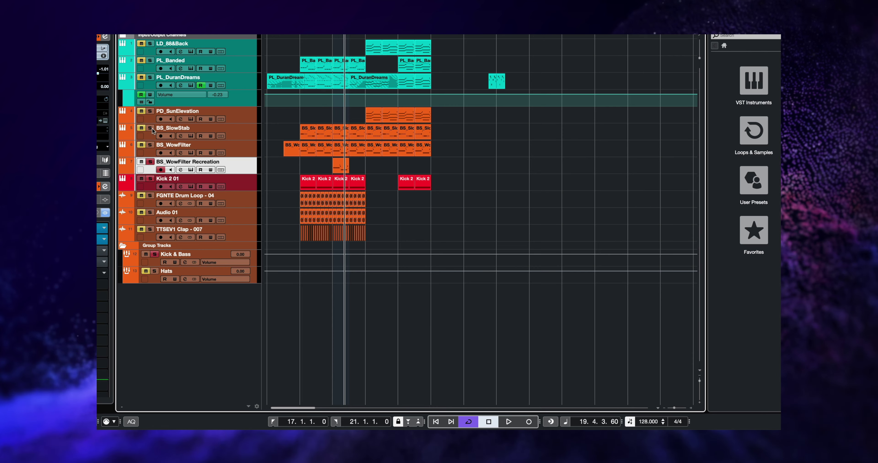
Play the recreated bass with PL_Banded and PL_DuranDreams soloed, adding the drum loop and clap tracks, and stop playback
click(150, 60)
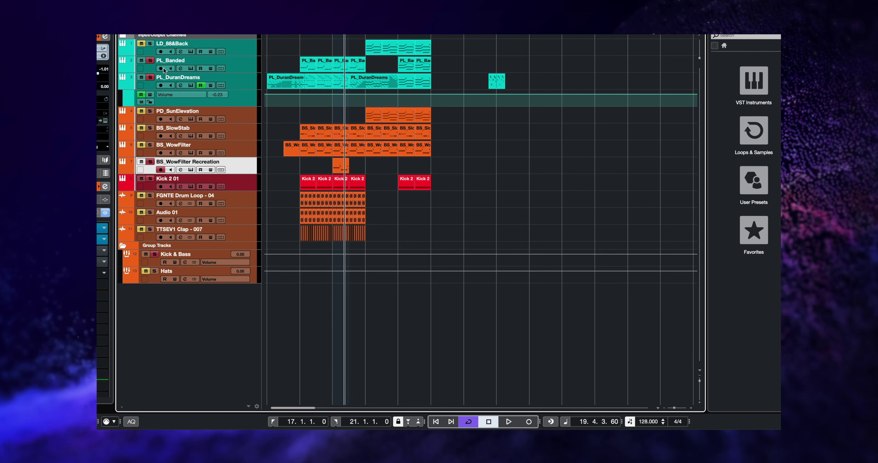
key(space)
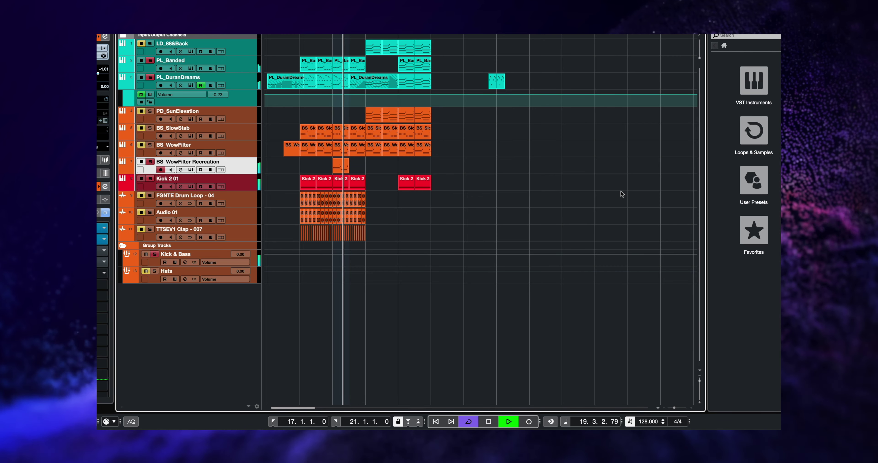
click(150, 229)
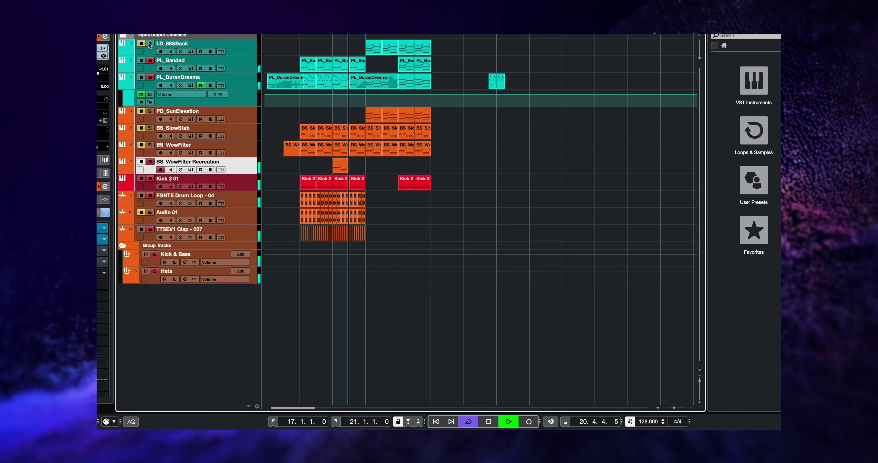
key(space)
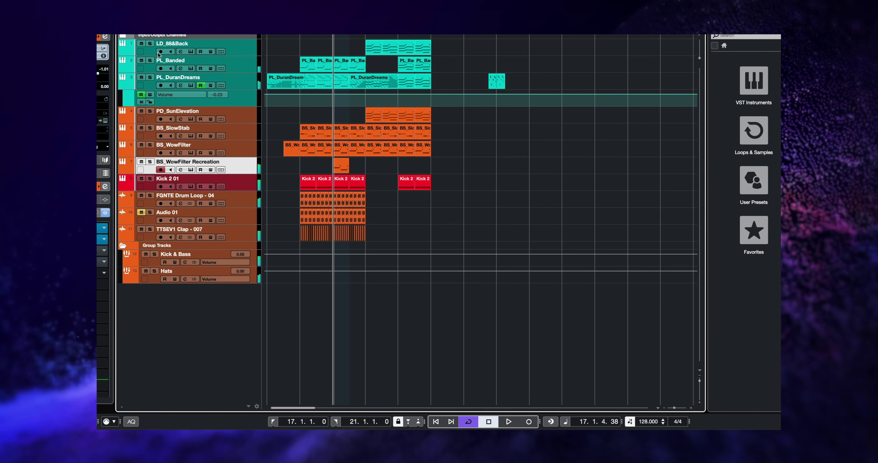
Solo the BS_WowFilter Recreation track, select the original BS_WowFilter track and open its Sylenth1 instrument
click(150, 162)
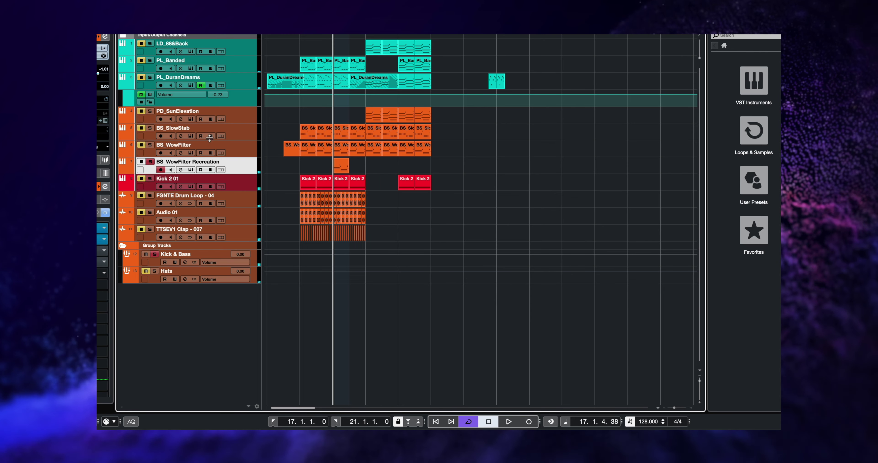
click(243, 145)
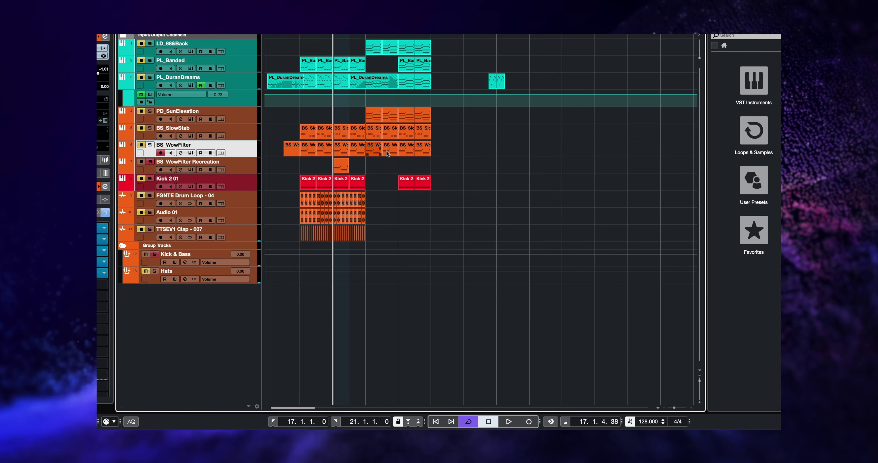
click(99, 187)
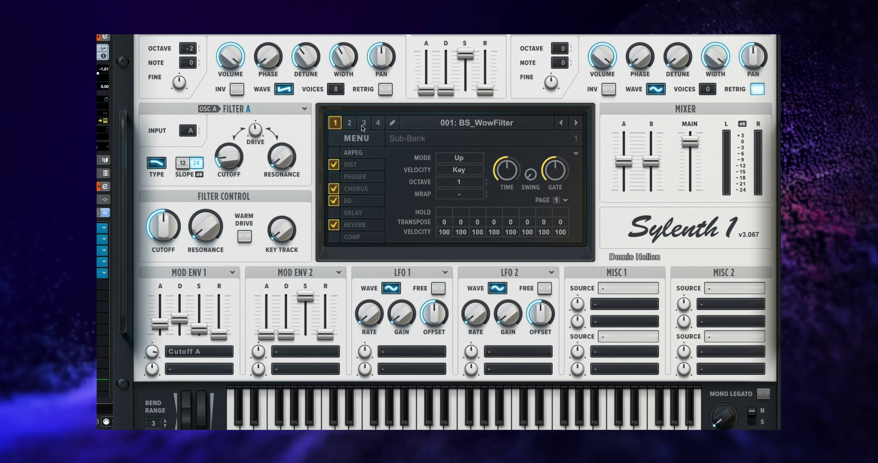